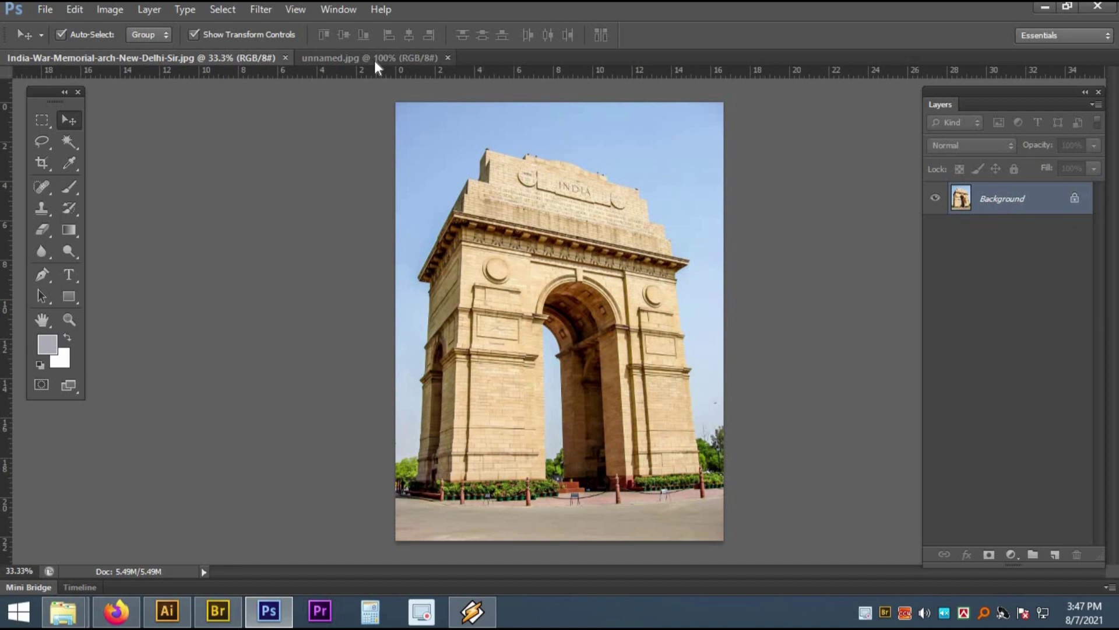
Resample unnamed.jpg to a resolution of 300 pixels/inch, and return to the India War Memorial arch image.
{"action": "left_click", "coordinate": [374, 59]}
{"action": "mouse_move", "coordinate": [543, 473]}
{"action": "left_mouse_down"}
{"action": "mouse_move", "coordinate": [583, 499]}
{"action": "mouse_move", "coordinate": [550, 490]}
{"action": "left_mouse_up"}
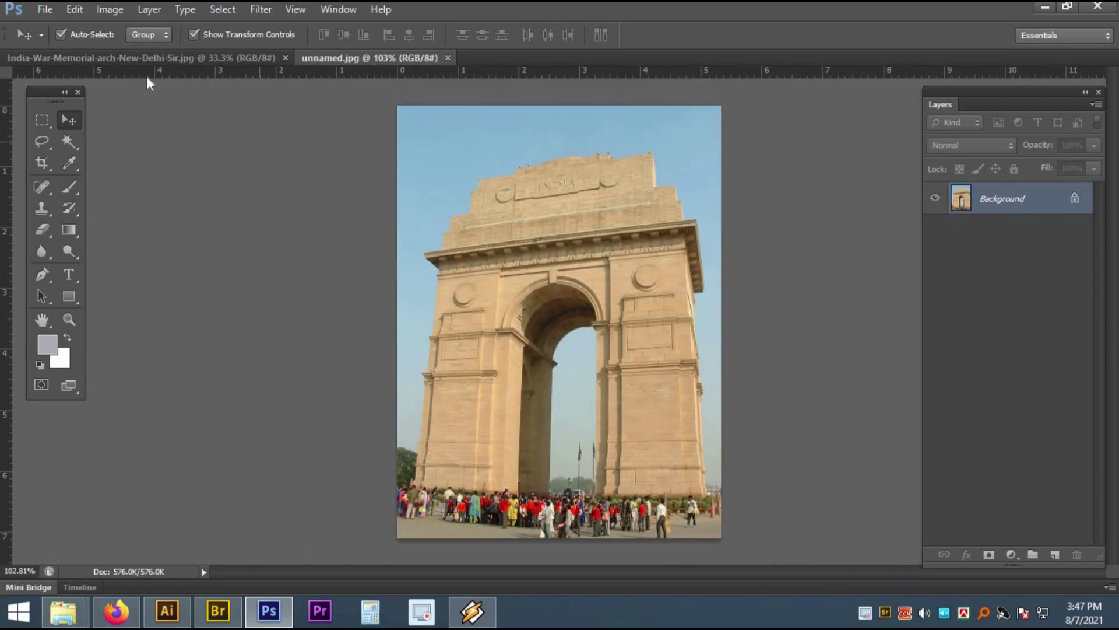
{"action": "left_click", "coordinate": [109, 10]}
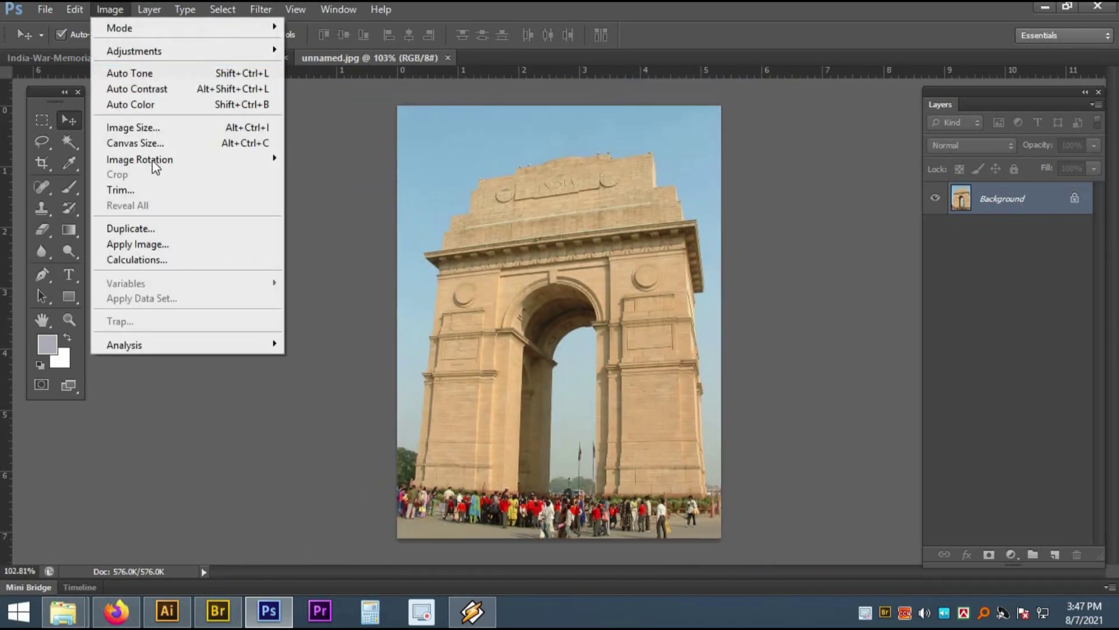
{"action": "left_click", "coordinate": [156, 131]}
{"action": "left_click_drag", "start_coordinate": [376, 246], "coordinate": [225, 255]}
{"action": "key", "text": "Tab"}
{"action": "key", "text": "Tab"}
{"action": "key", "text": "Tab"}
{"action": "key", "text": "Tab"}
{"action": "type", "text": "300"}
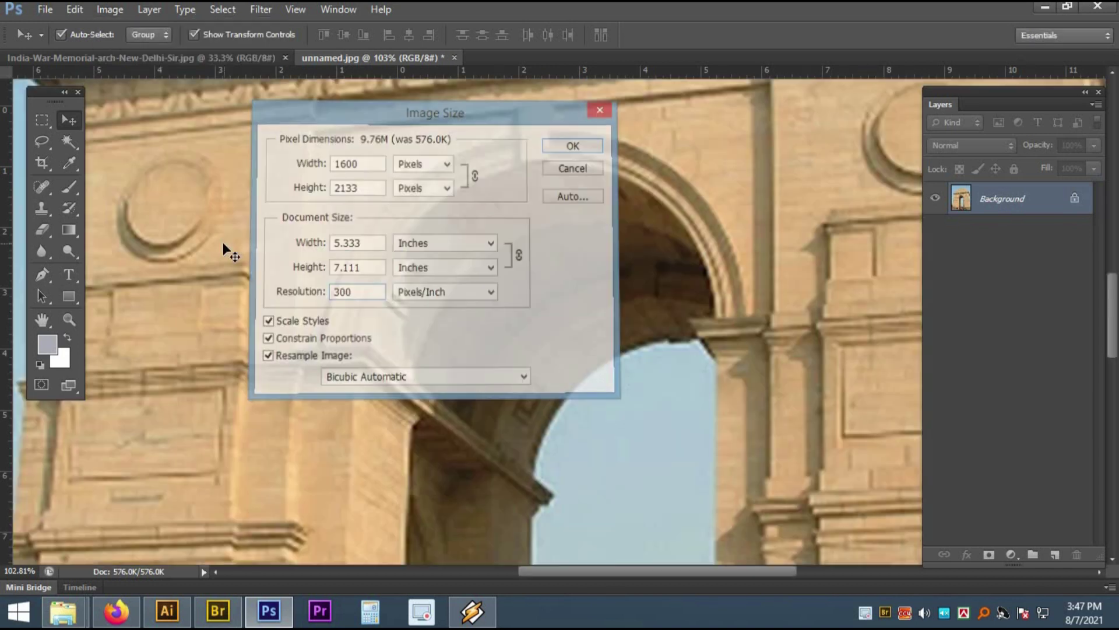
{"action": "scroll", "coordinate": [373, 279], "scroll_direction": "down", "scroll_amount": 7}
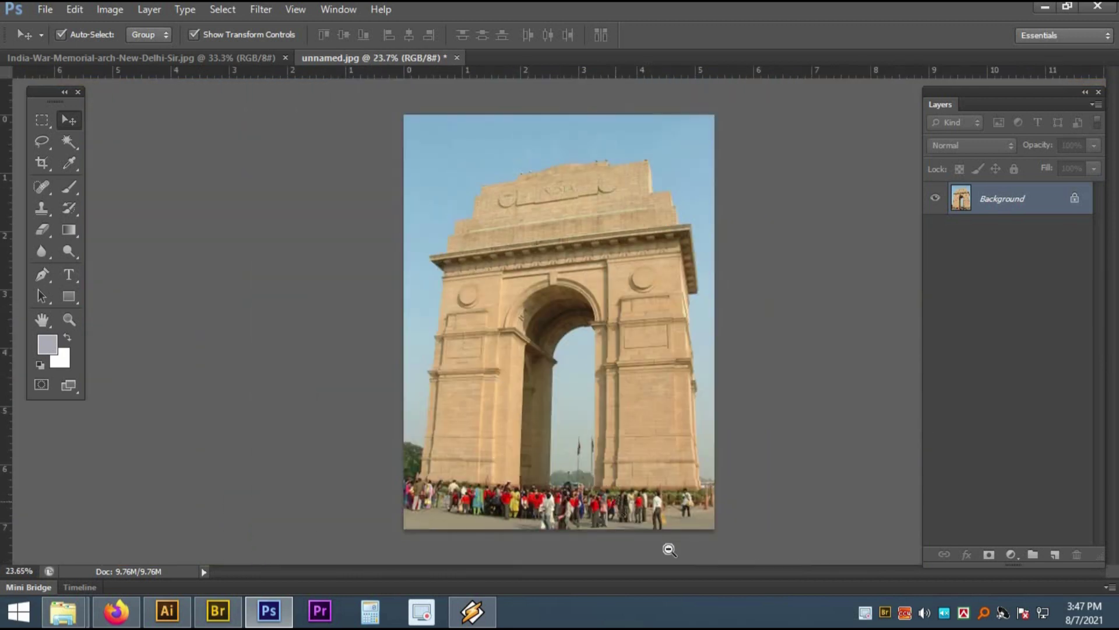
{"action": "scroll", "coordinate": [669, 550], "scroll_direction": "up", "scroll_amount": 4}
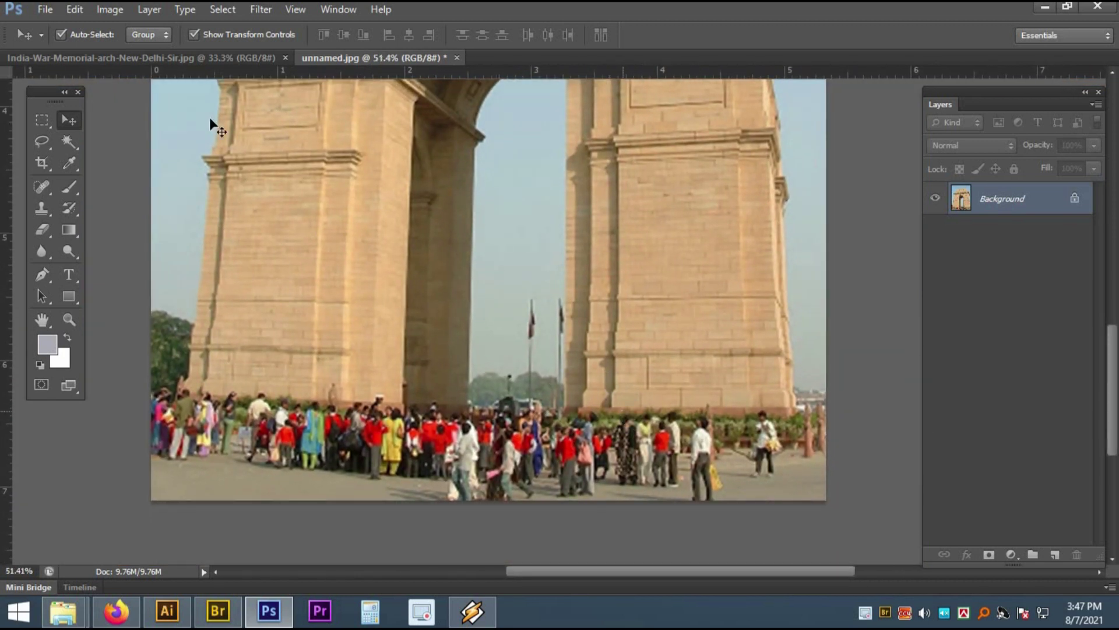
{"action": "left_click", "coordinate": [177, 61]}
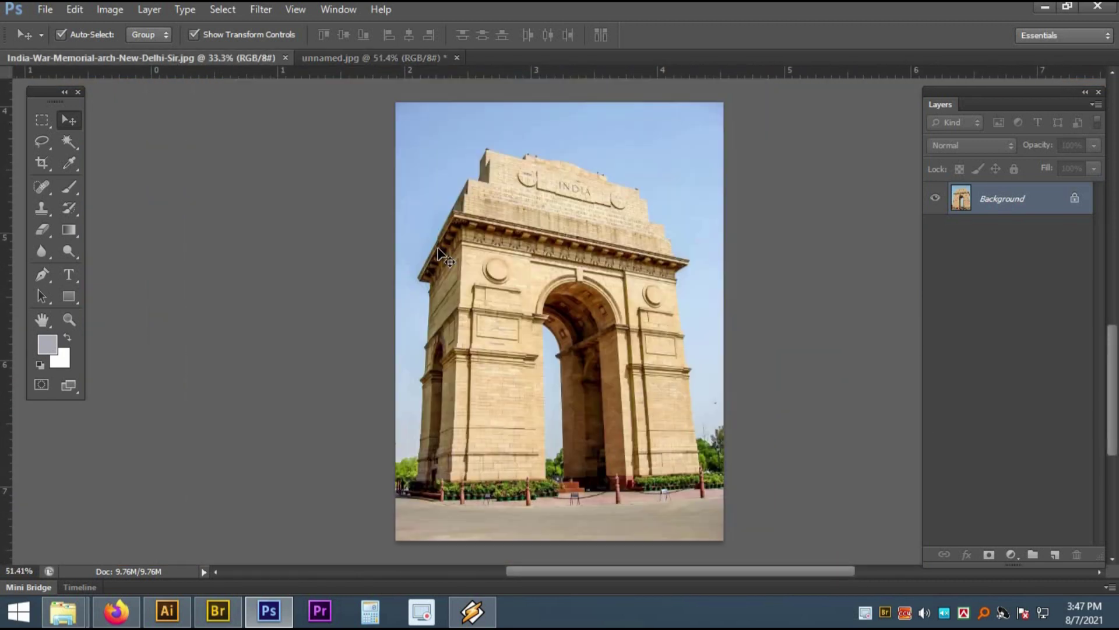
{"action": "left_click", "coordinate": [74, 10]}
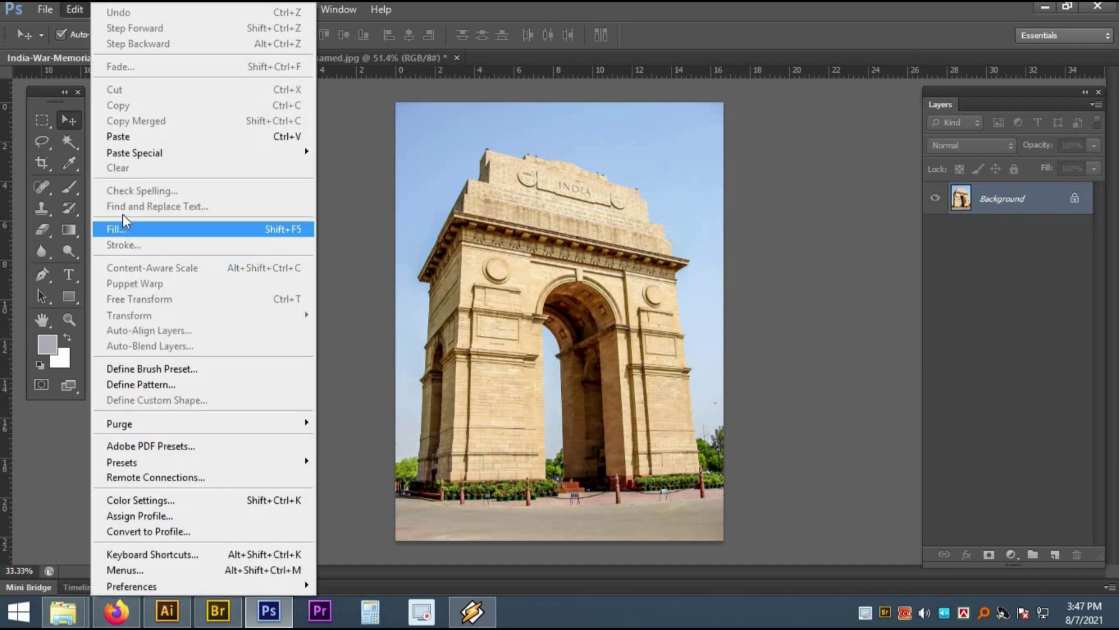
{"action": "left_click", "coordinate": [340, 11]}
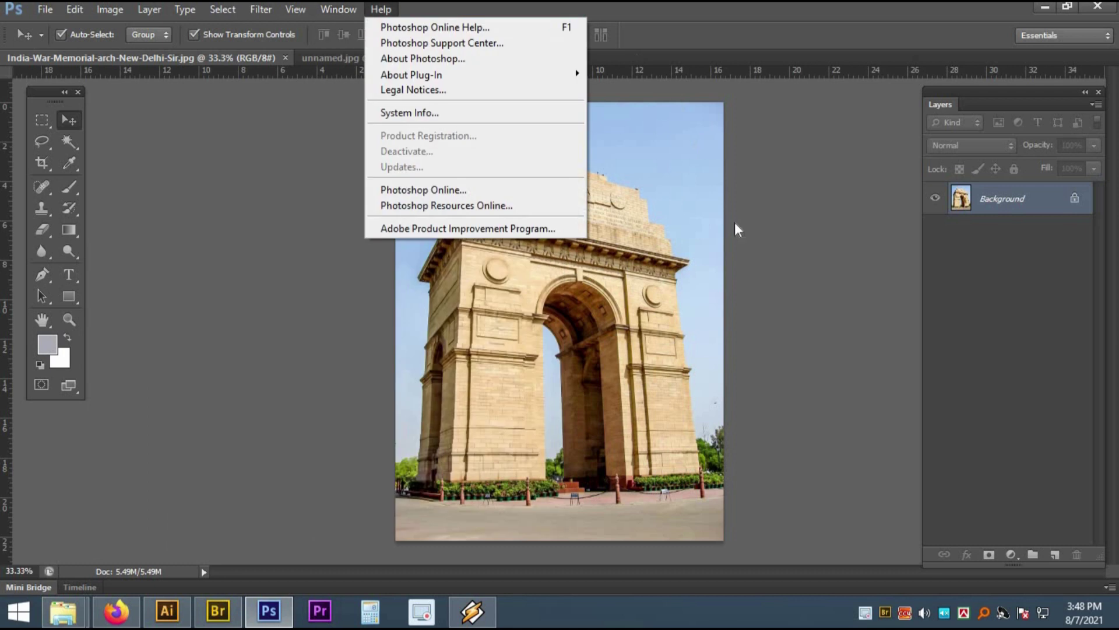
{"action": "left_click", "coordinate": [781, 277]}
{"action": "left_click", "coordinate": [109, 9]}
{"action": "mouse_move", "coordinate": [134, 51]}
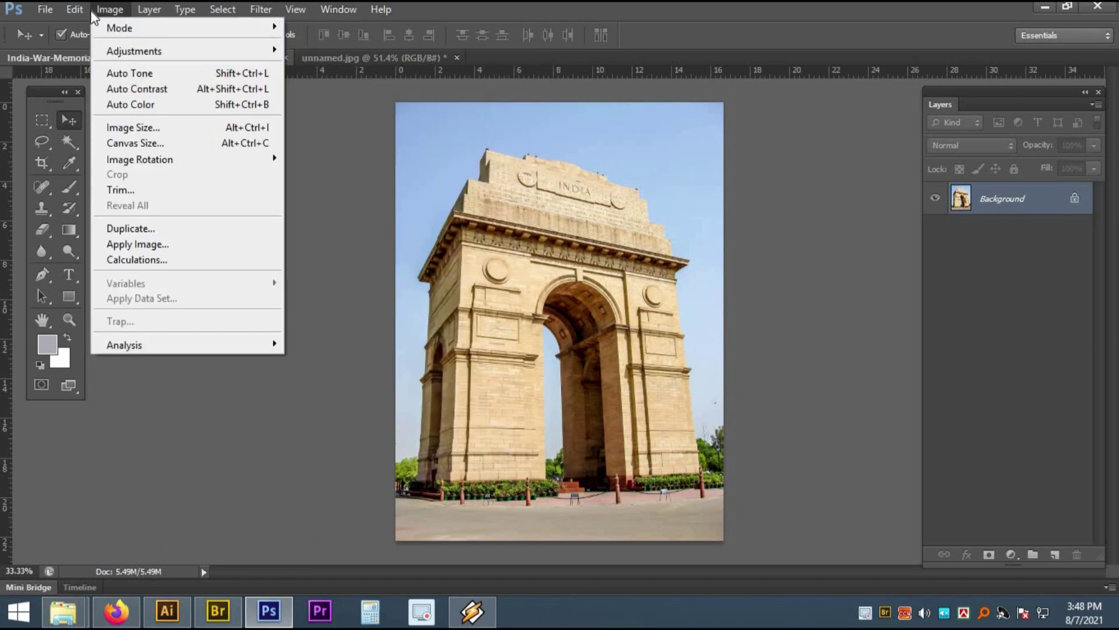
{"action": "mouse_move", "coordinate": [73, 12]}
{"action": "left_click", "coordinate": [75, 10]}
{"action": "left_click", "coordinate": [74, 10]}
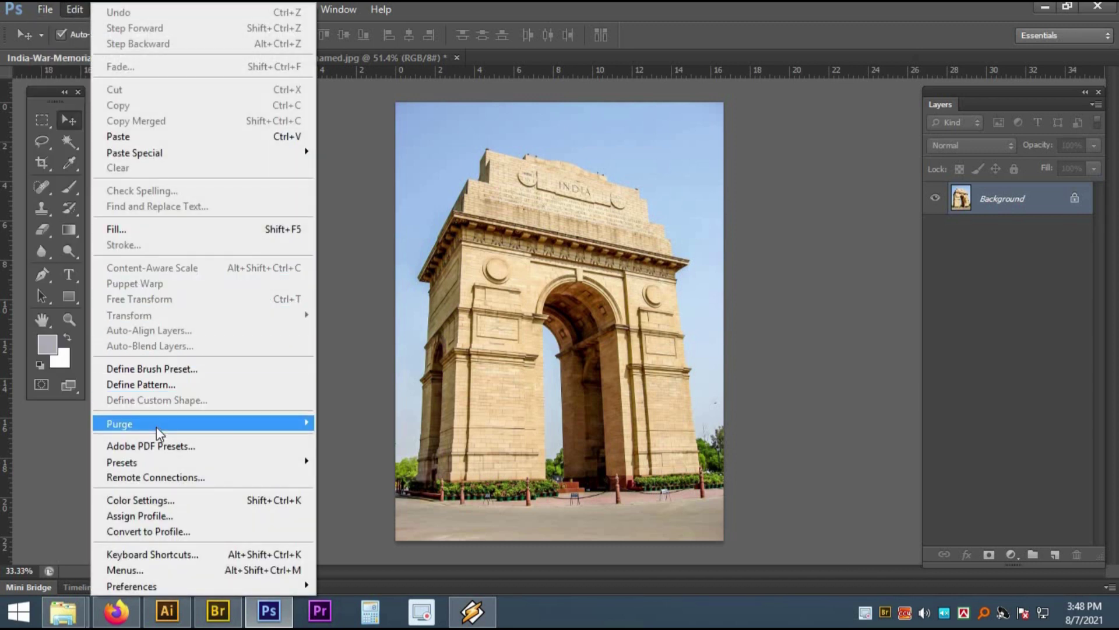
{"action": "mouse_move", "coordinate": [156, 460]}
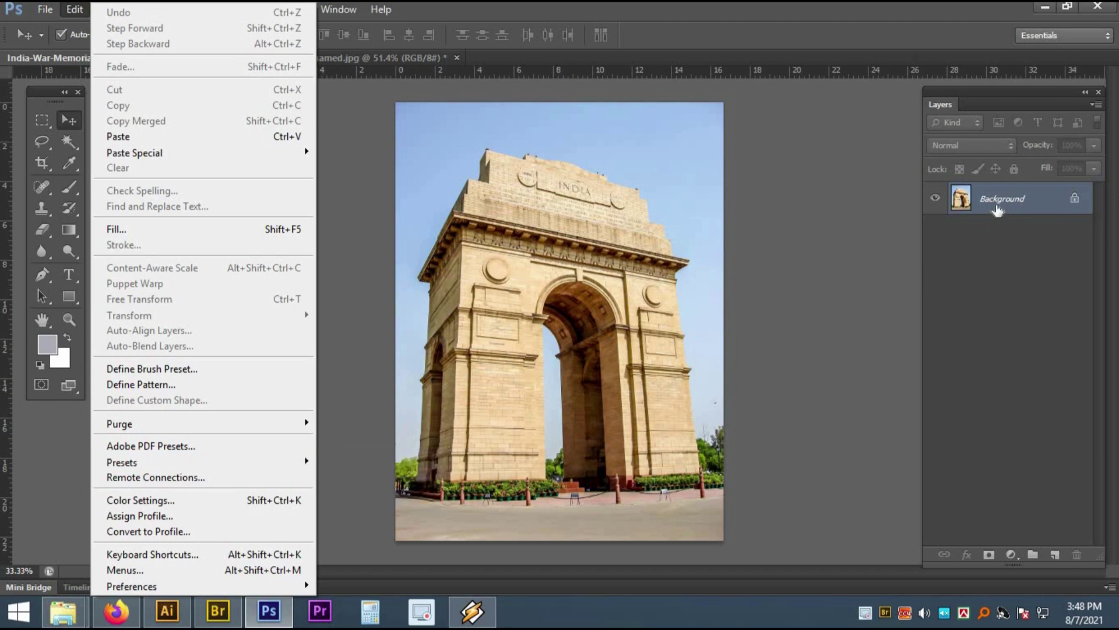
Convert the locked Background of the arch photo into a regular layer and flip it horizontally.
{"action": "double_click", "coordinate": [997, 209]}
{"action": "key", "text": "Return"}
{"action": "left_click", "coordinate": [75, 9]}
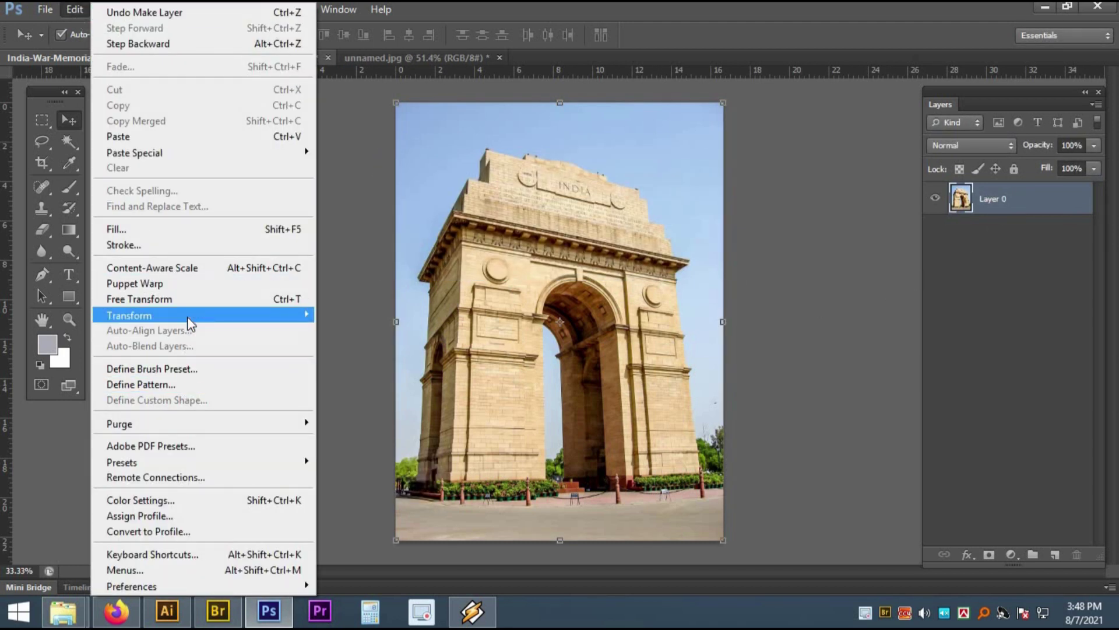
{"action": "mouse_move", "coordinate": [186, 315]}
{"action": "left_click", "coordinate": [392, 492]}
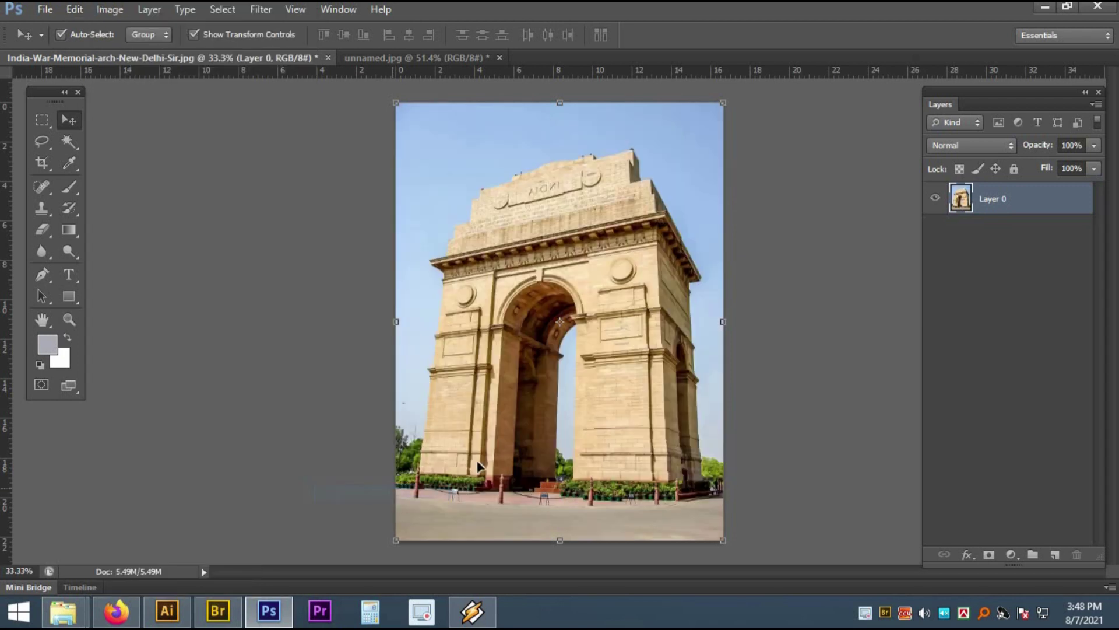
Select the lower part of the flipped photo with a rectangular marquee, from the pillars' lower half down, and cut it.
{"action": "scroll", "coordinate": [497, 471], "scroll_direction": "up", "scroll_amount": 2}
{"action": "left_click", "coordinate": [42, 120]}
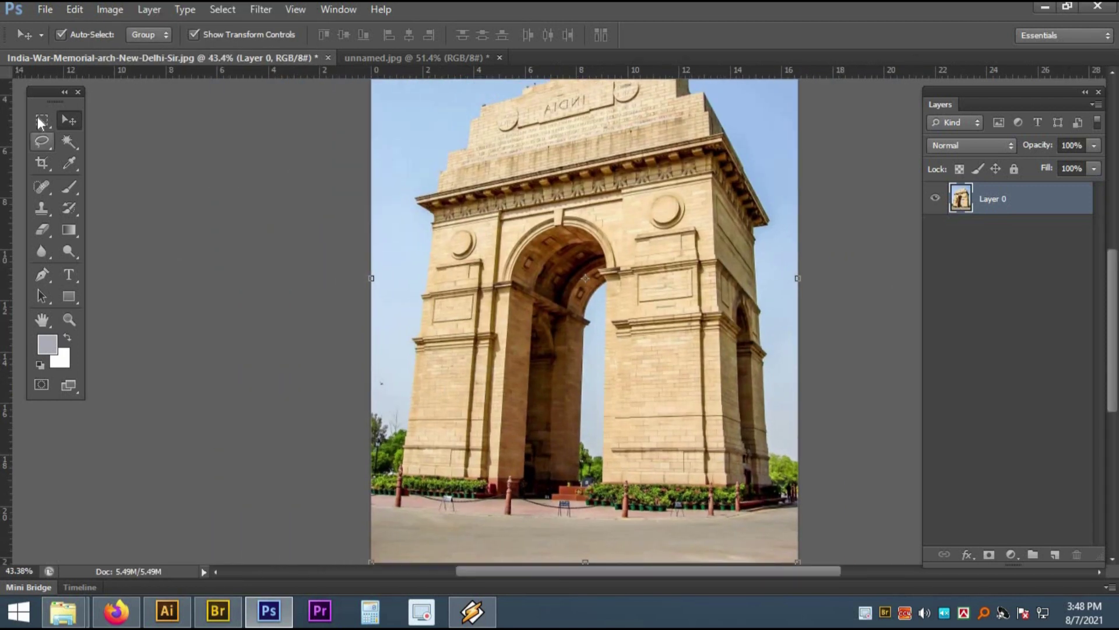
{"action": "scroll", "coordinate": [798, 528], "scroll_direction": "down", "scroll_amount": 2}
{"action": "left_click_drag", "start_coordinate": [777, 534], "coordinate": [315, 393]}
{"action": "key", "text": "ctrl+x"}
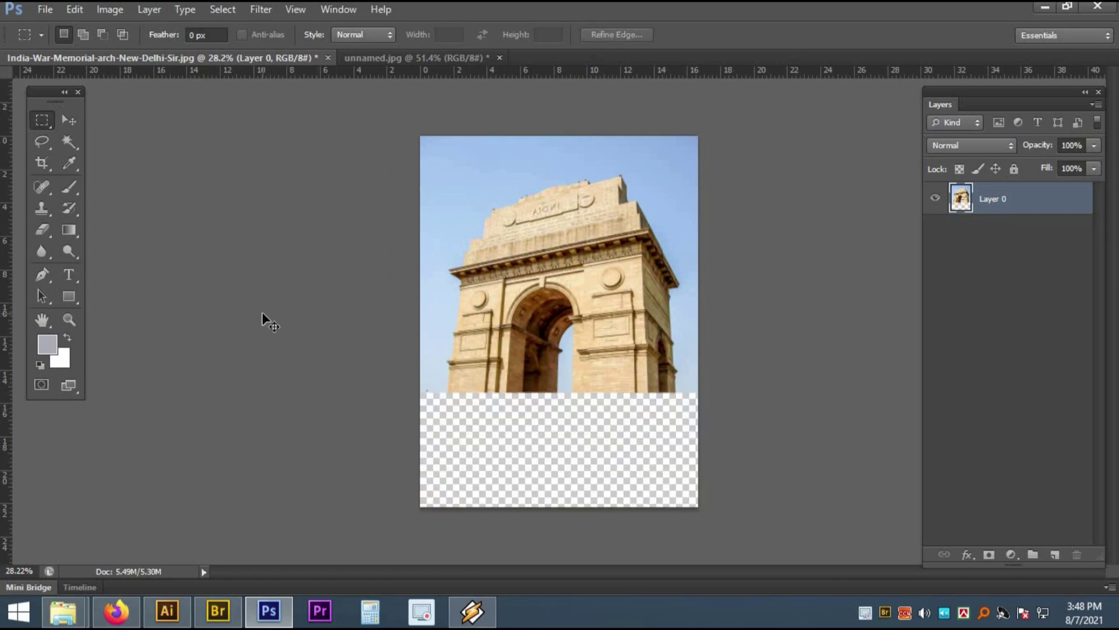
Paste the cut strip into unnamed.jpg and move it to the lower-left corner of the picture.
{"action": "key", "text": "ctrl+v"}
{"action": "left_click", "coordinate": [68, 120]}
{"action": "left_click_drag", "start_coordinate": [446, 291], "coordinate": [380, 294]}
{"action": "left_click_drag", "start_coordinate": [459, 420], "coordinate": [278, 457]}
{"action": "scroll", "coordinate": [474, 411], "scroll_direction": "down", "scroll_amount": 4}
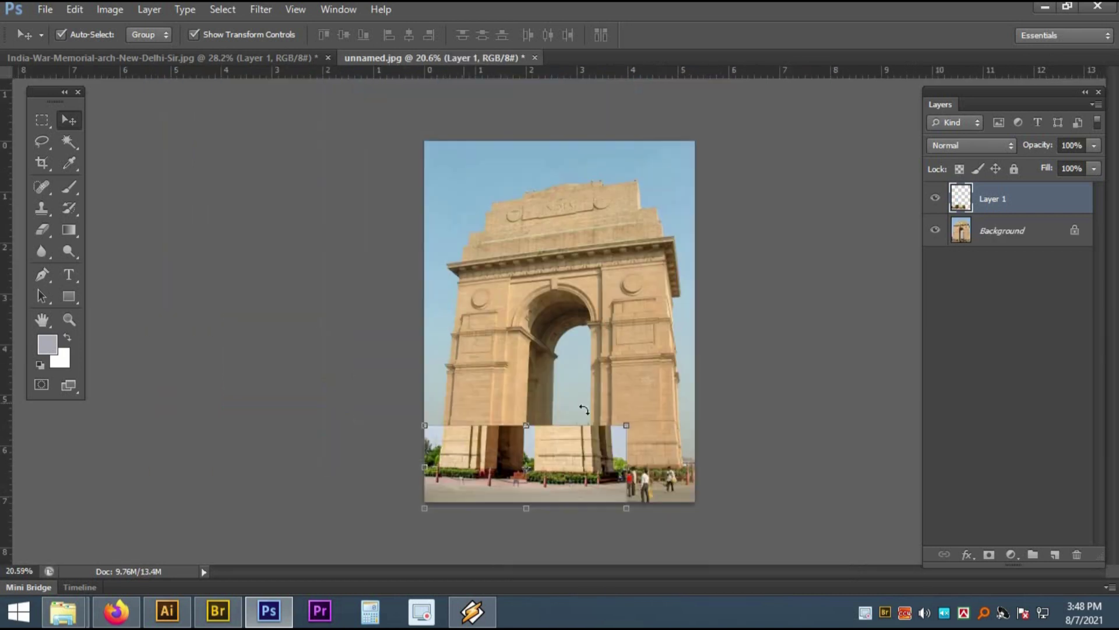
Enlarge the pasted strip to cover the picture's width, and stretch its left side slightly beyond the canvas edge.
{"action": "left_click_drag", "start_coordinate": [627, 426], "coordinate": [707, 396]}
{"action": "key", "text": "Return"}
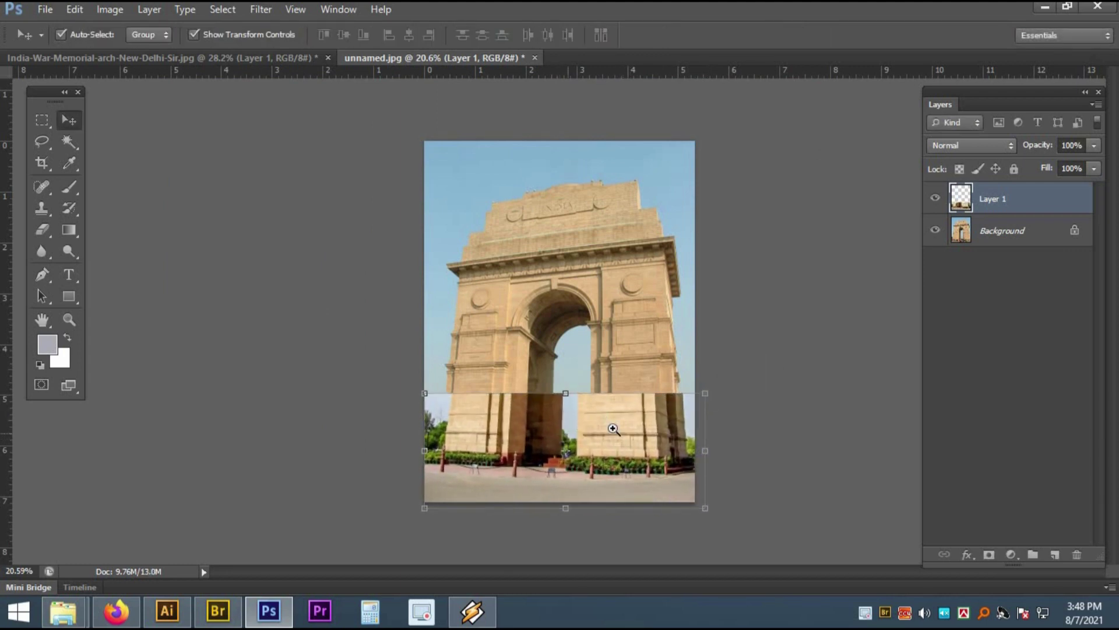
{"action": "left_click", "coordinate": [613, 429]}
{"action": "left_click_drag", "start_coordinate": [551, 538], "coordinate": [548, 352]}
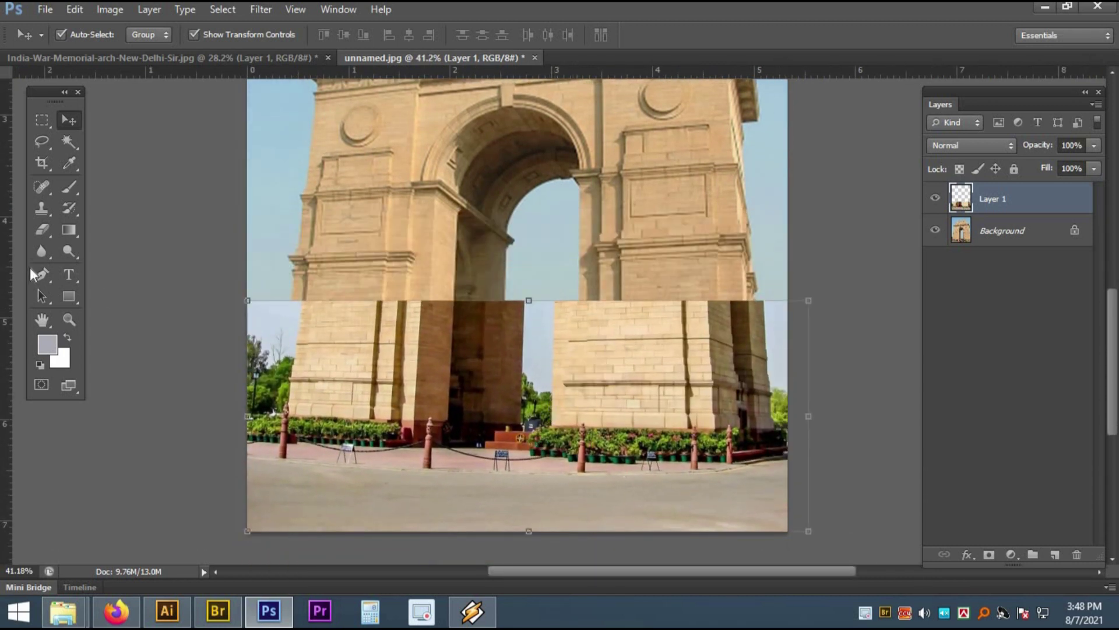
{"action": "left_click", "coordinate": [42, 229]}
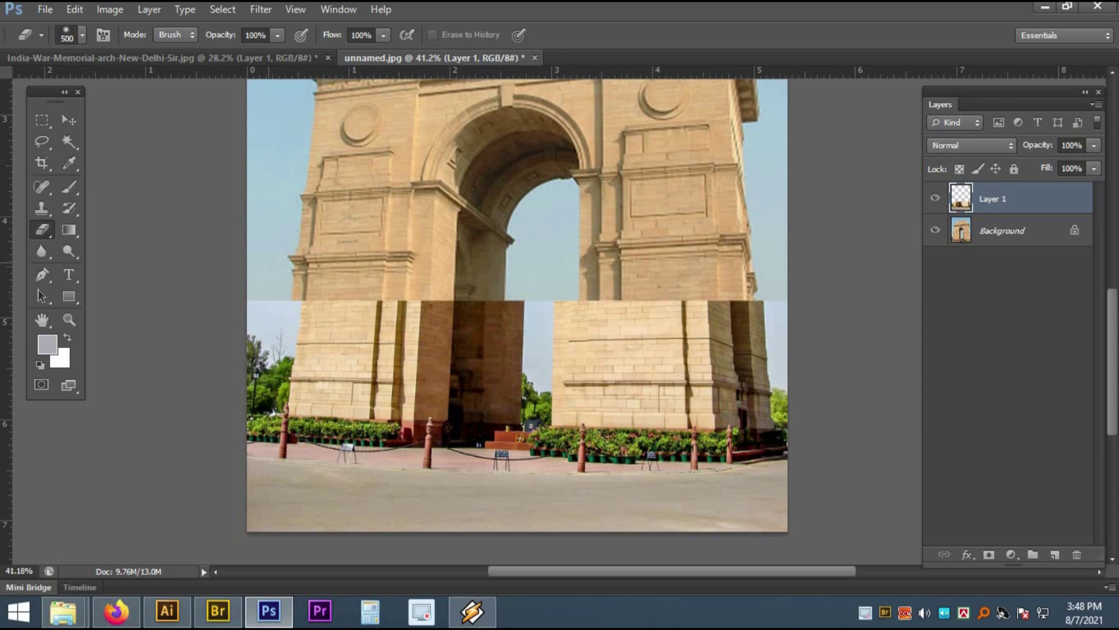
{"action": "left_click", "coordinate": [65, 122]}
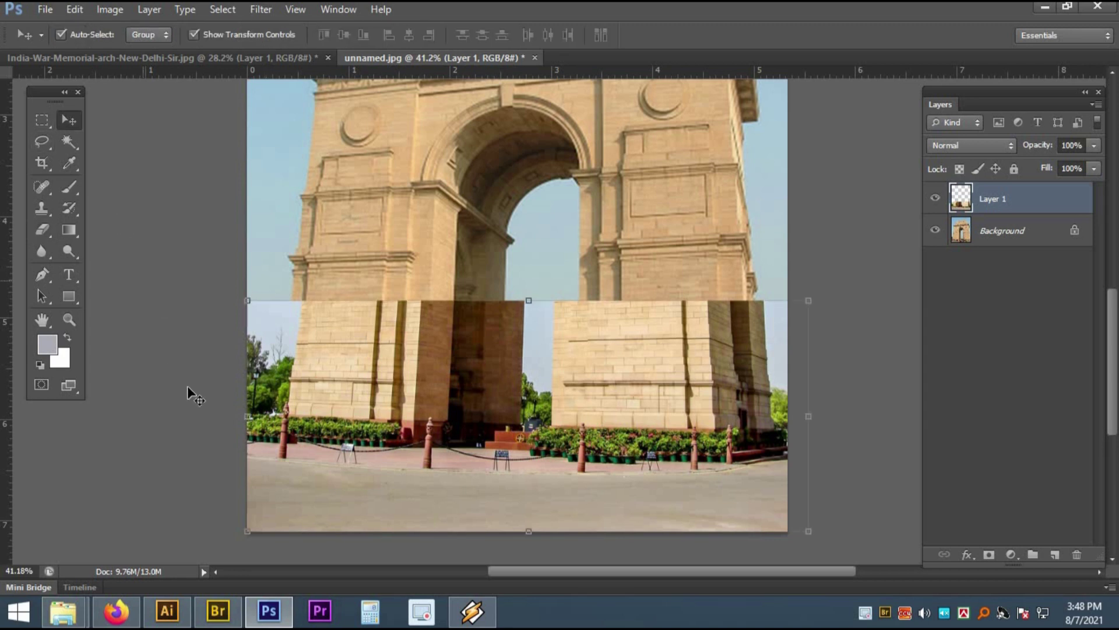
{"action": "left_click_drag", "start_coordinate": [242, 417], "coordinate": [237, 405]}
{"action": "key", "text": "Return"}
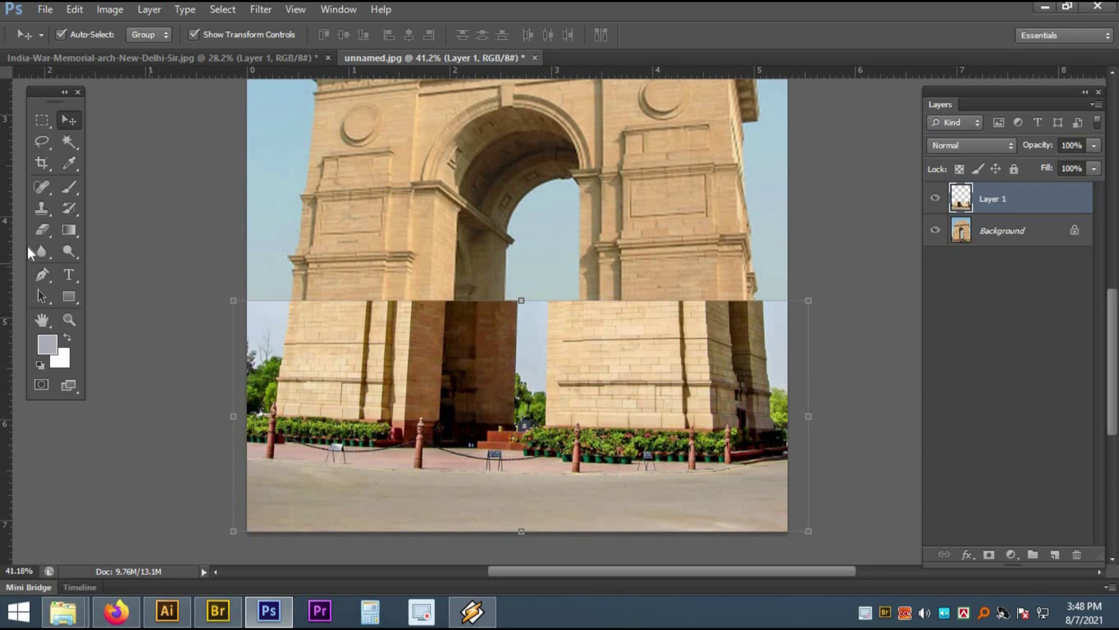
Erase the strip's upper area over the pillars, the arch opening and the right-hand sky with a soft eraser.
{"action": "left_click", "coordinate": [44, 226]}
{"action": "left_click_drag", "start_coordinate": [262, 320], "coordinate": [507, 326]}
{"action": "mouse_move", "coordinate": [502, 285]}
{"action": "left_mouse_down"}
{"action": "mouse_move", "coordinate": [604, 347]}
{"action": "mouse_move", "coordinate": [726, 349]}
{"action": "mouse_move", "coordinate": [551, 334]}
{"action": "mouse_move", "coordinate": [528, 373]}
{"action": "left_mouse_up"}
{"action": "key", "text": "bracketleft"}
{"action": "left_click_drag", "start_coordinate": [725, 387], "coordinate": [837, 369]}
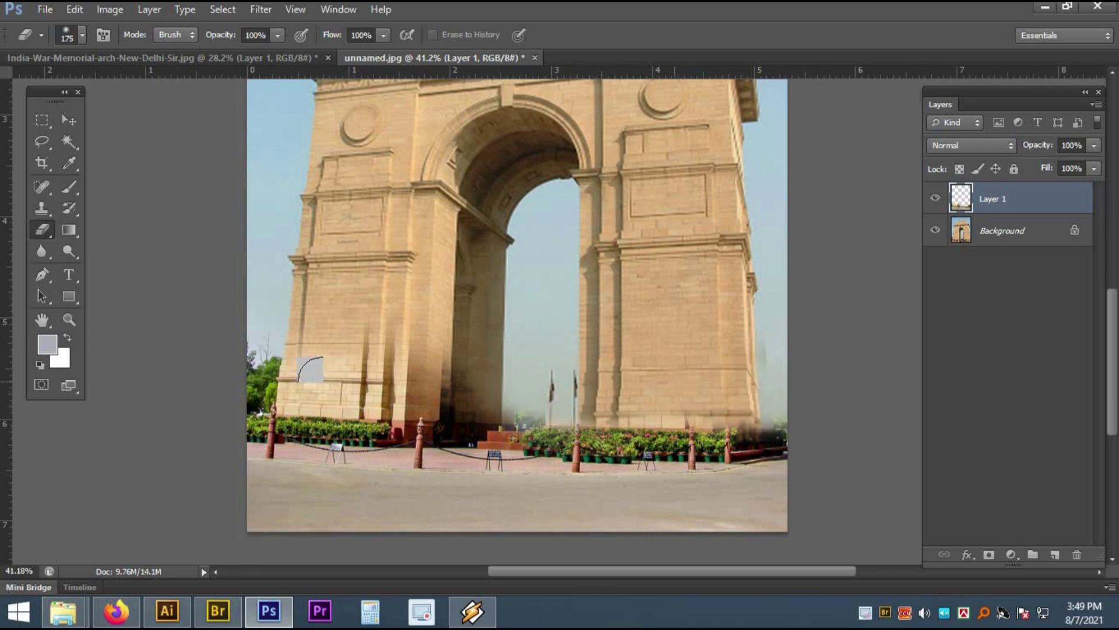
Erase the remaining pillar and tree parts of the strip just above the hedges with a 200 px soft eraser.
{"action": "left_click_drag", "start_coordinate": [310, 373], "coordinate": [339, 364]}
{"action": "key", "text": "bracketleft"}
{"action": "key", "text": "bracketright"}
{"action": "mouse_move", "coordinate": [425, 344]}
{"action": "left_mouse_down"}
{"action": "mouse_move", "coordinate": [315, 356]}
{"action": "mouse_move", "coordinate": [212, 386]}
{"action": "mouse_move", "coordinate": [482, 392]}
{"action": "mouse_move", "coordinate": [438, 397]}
{"action": "mouse_move", "coordinate": [549, 358]}
{"action": "left_mouse_up"}
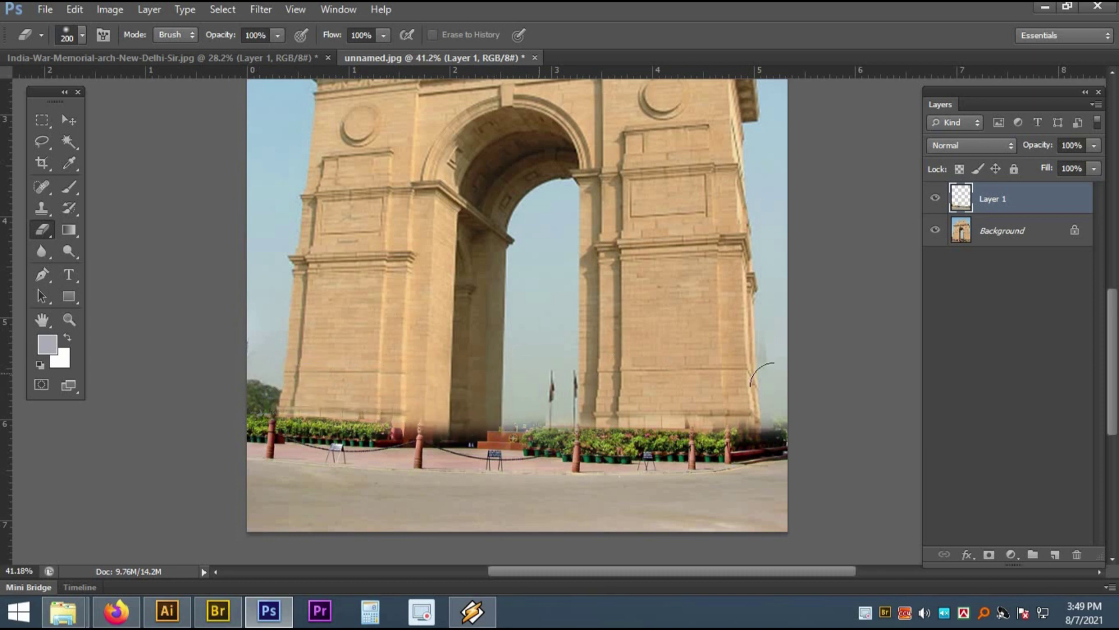
{"action": "left_click_drag", "start_coordinate": [637, 342], "coordinate": [697, 437]}
Lower Layer 1's opacity to 35% to compare the blended base with the crowd underneath.
{"action": "left_click", "coordinate": [68, 120]}
{"action": "left_click", "coordinate": [152, 272]}
{"action": "key", "text": "Tab"}
{"action": "key", "text": "Tab"}
{"action": "left_click_drag", "start_coordinate": [572, 443], "coordinate": [519, 203]}
{"action": "left_click_drag", "start_coordinate": [602, 406], "coordinate": [613, 412]}
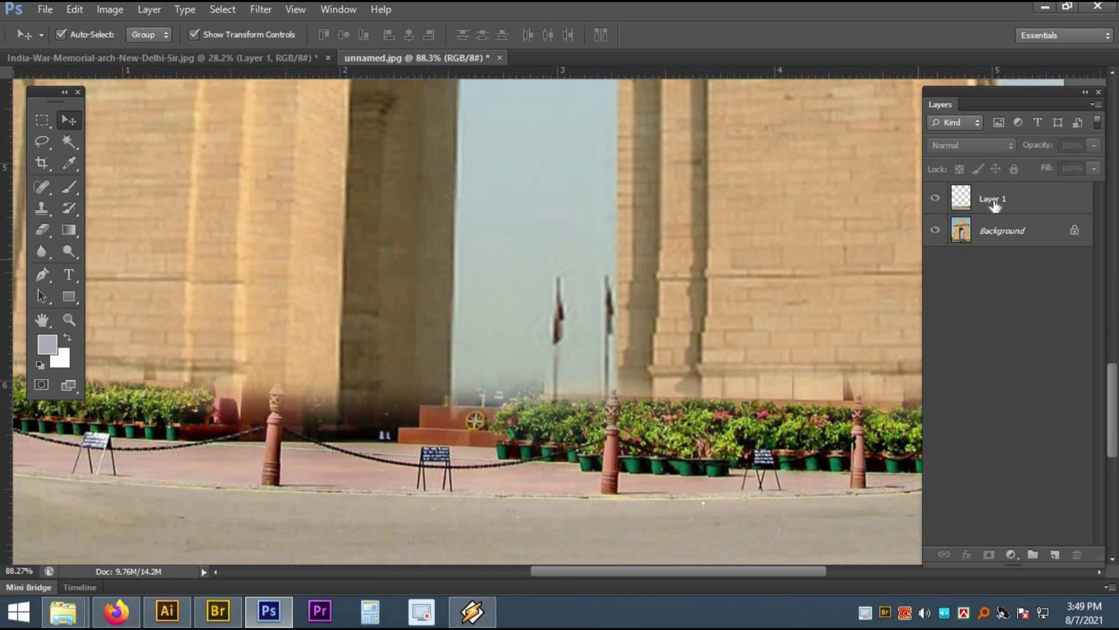
{"action": "left_click", "coordinate": [1023, 215]}
{"action": "left_click", "coordinate": [1094, 146]}
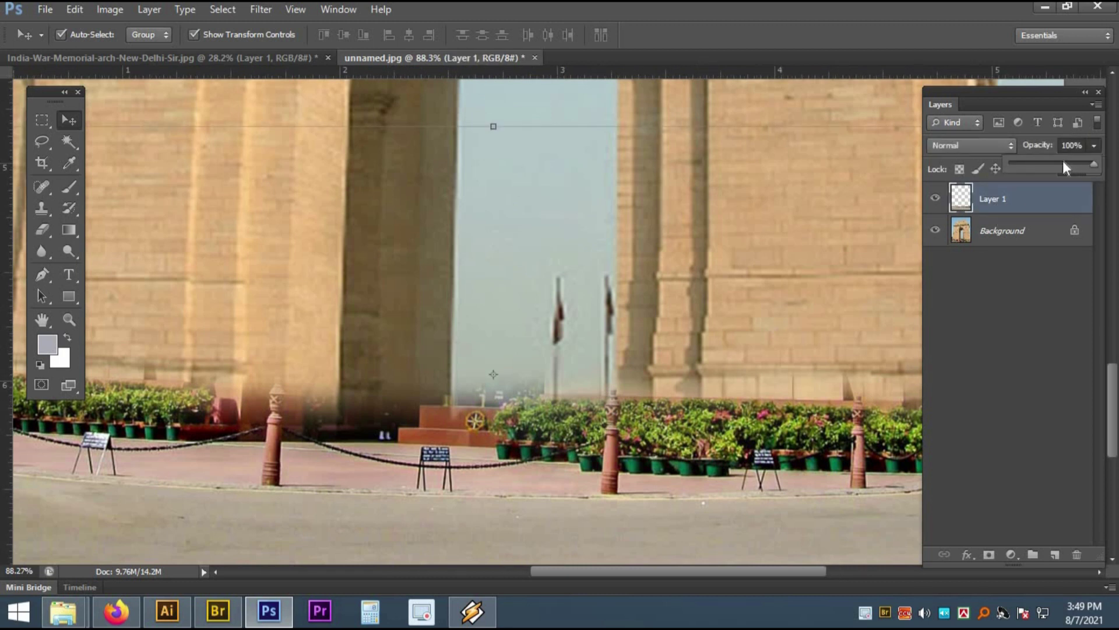
{"action": "left_click", "coordinate": [1063, 167]}
{"action": "left_click", "coordinate": [1040, 164]}
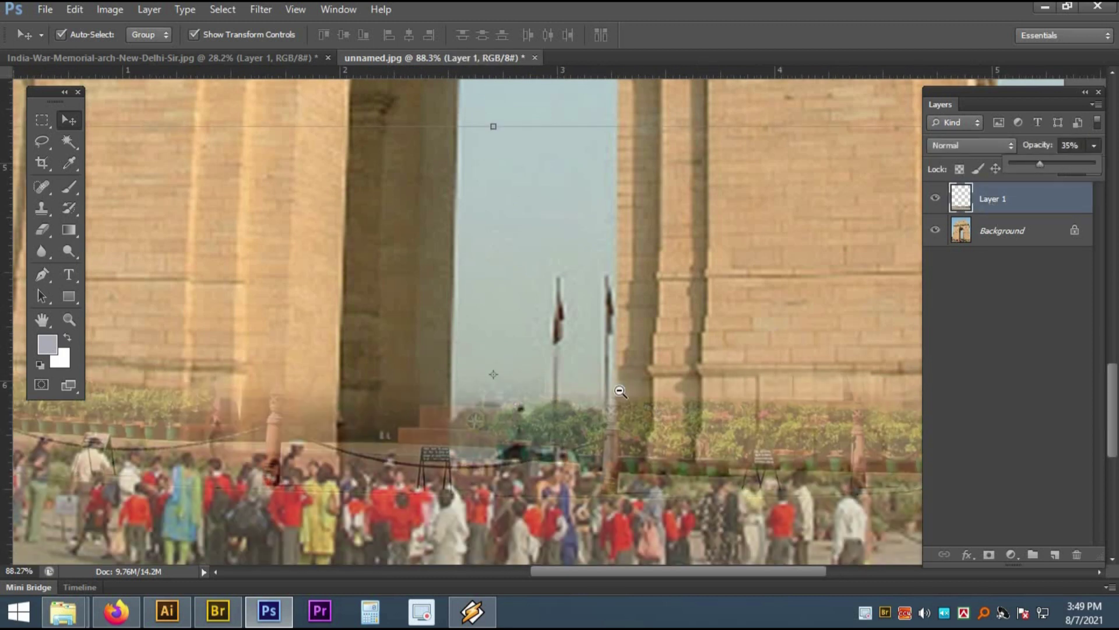
{"action": "left_click_drag", "start_coordinate": [620, 391], "coordinate": [596, 378]}
{"action": "left_click_drag", "start_coordinate": [531, 433], "coordinate": [552, 489]}
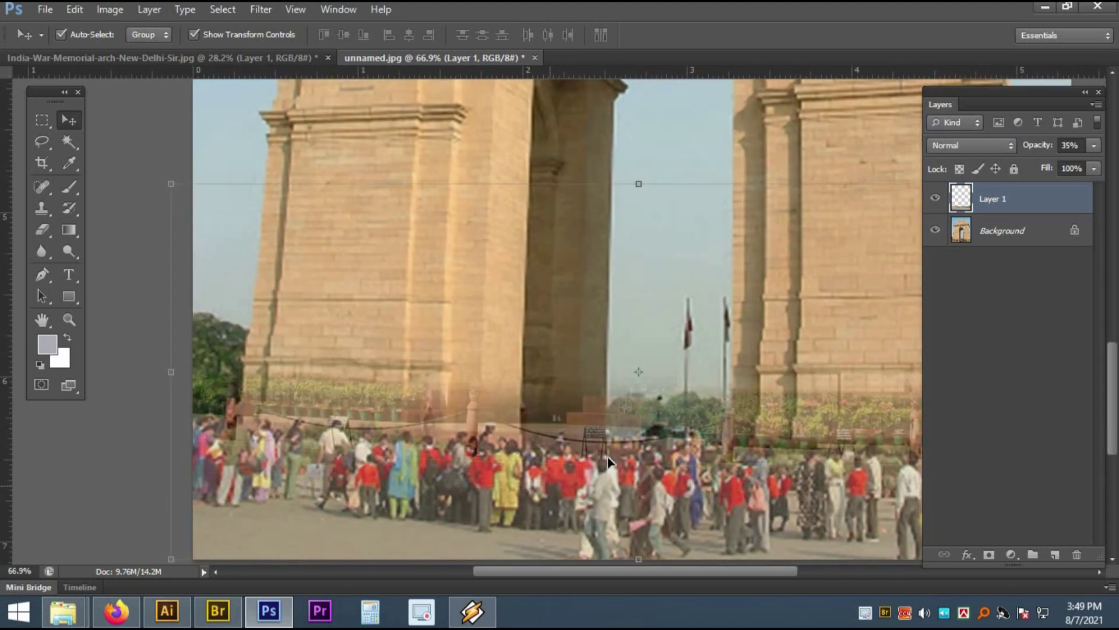
Compare the picture with Layer 1 hidden and shown, and set the layer's opacity to 100%.
{"action": "key", "text": "0"}
{"action": "key", "text": "Tab"}
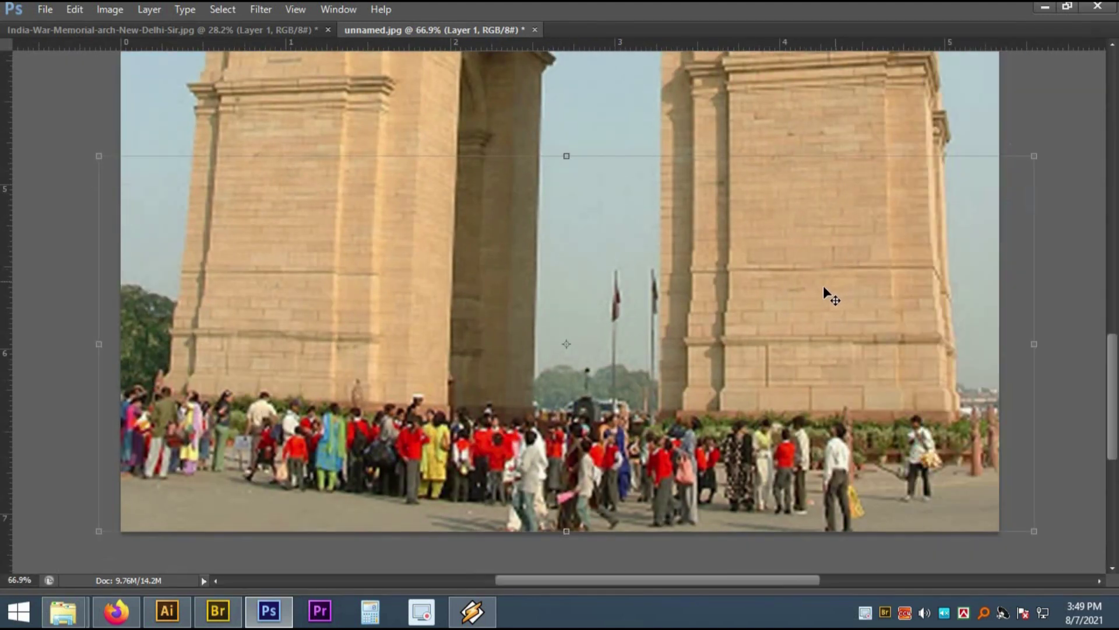
{"action": "key", "text": "Tab"}
{"action": "left_click", "coordinate": [936, 199]}
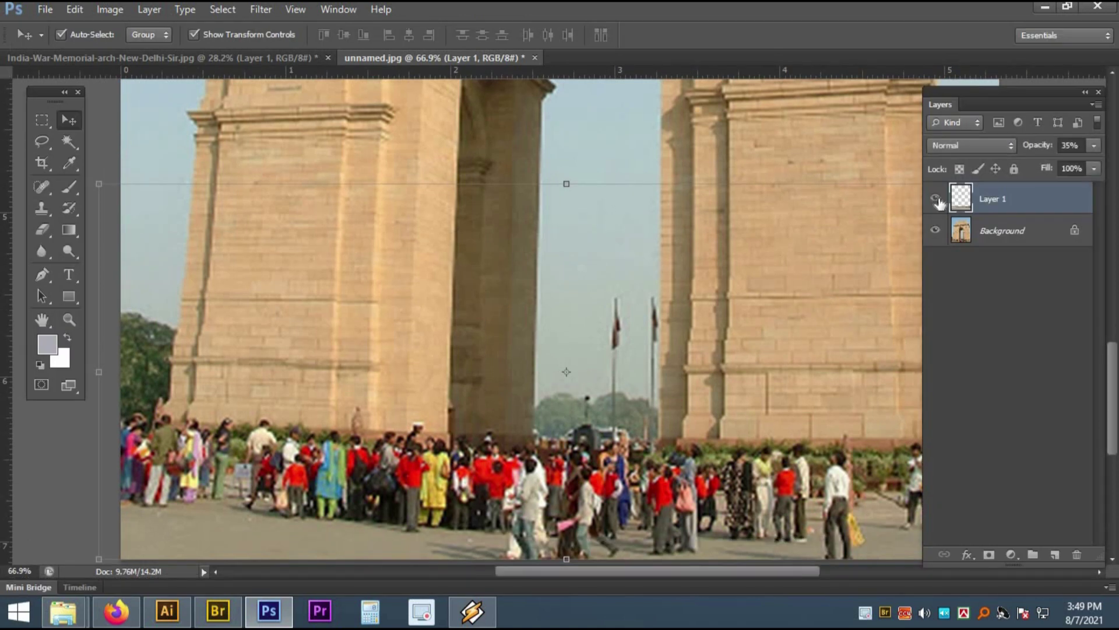
{"action": "left_click", "coordinate": [1094, 148]}
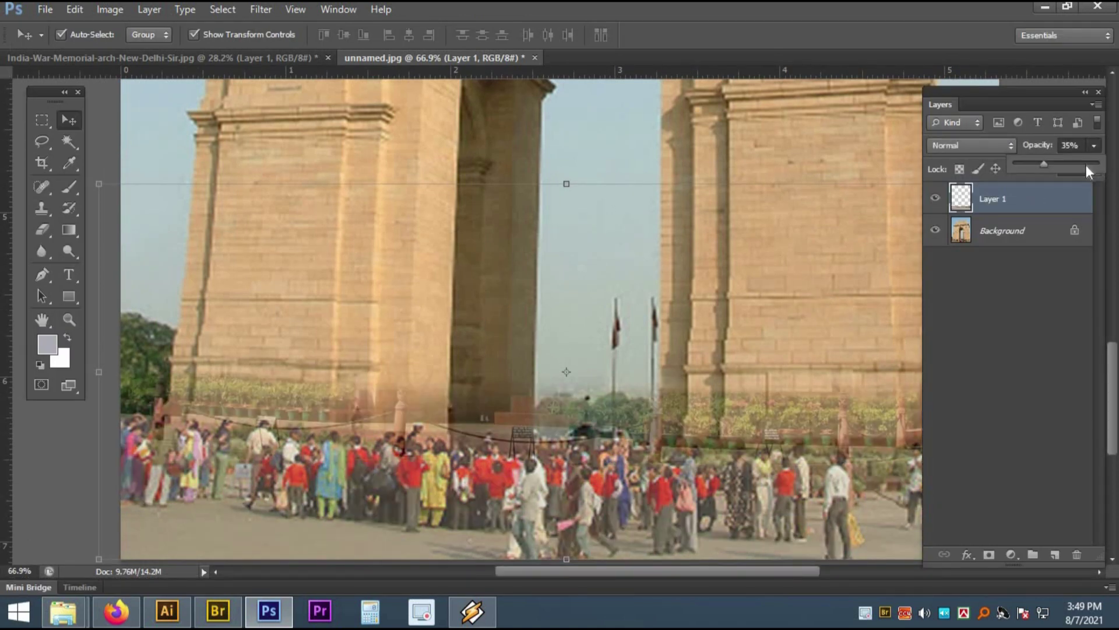
{"action": "left_click", "coordinate": [1091, 169]}
{"action": "left_click", "coordinate": [472, 612]}
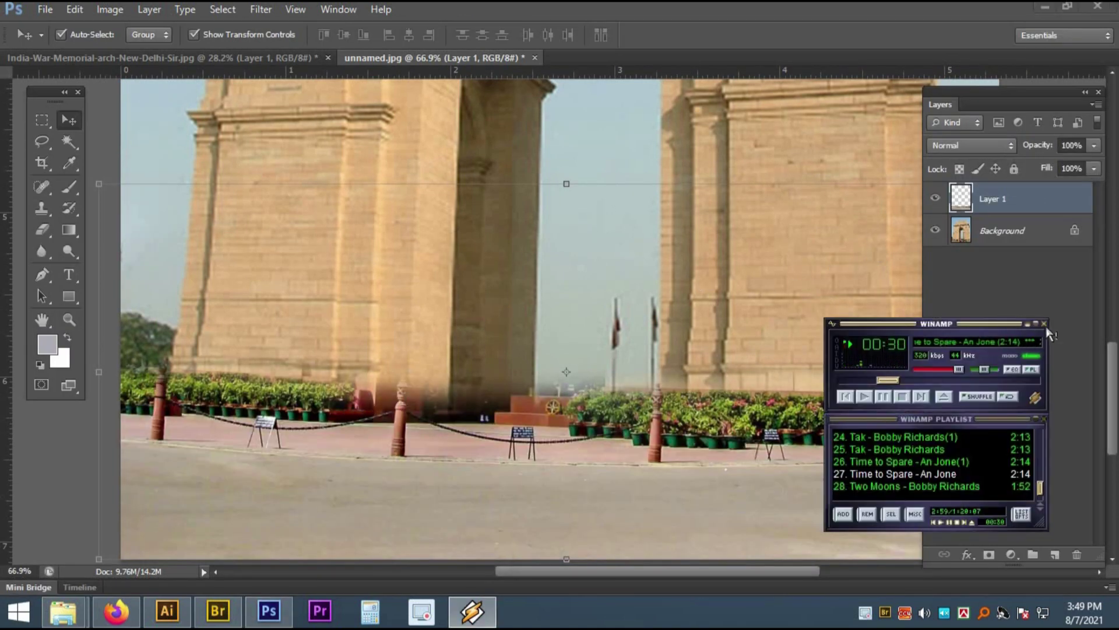
{"action": "left_click", "coordinate": [1028, 323]}
Step back through the history to undo the Layer 1 opacity changes and the last eraser strokes.
{"action": "key", "text": "Tab"}
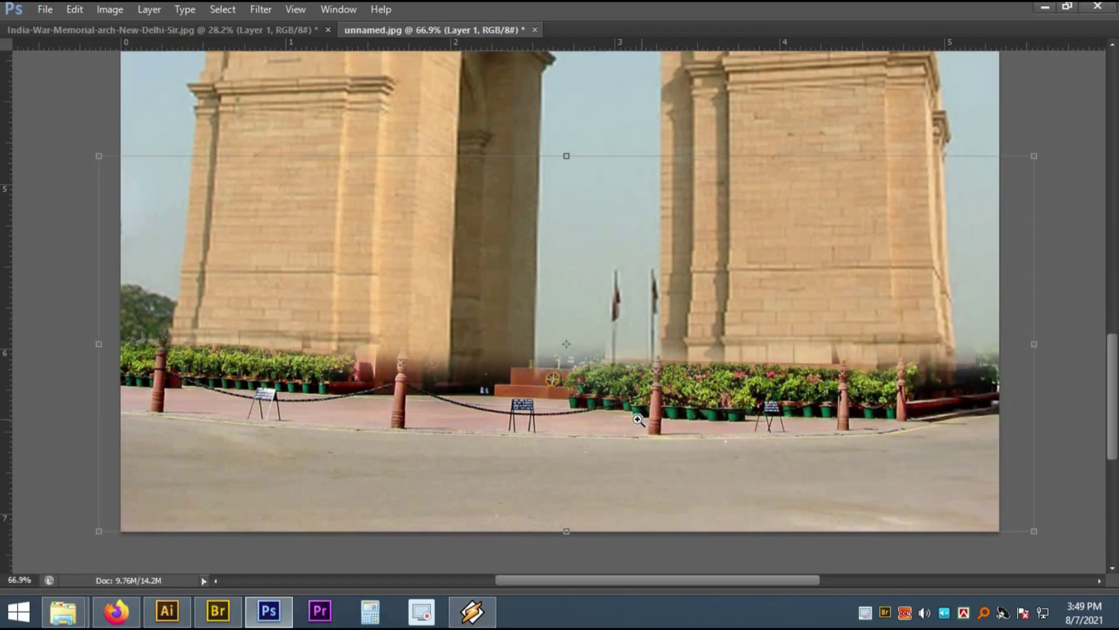
{"action": "scroll", "coordinate": [613, 403], "scroll_direction": "down", "scroll_amount": 2}
{"action": "key", "text": "Tab"}
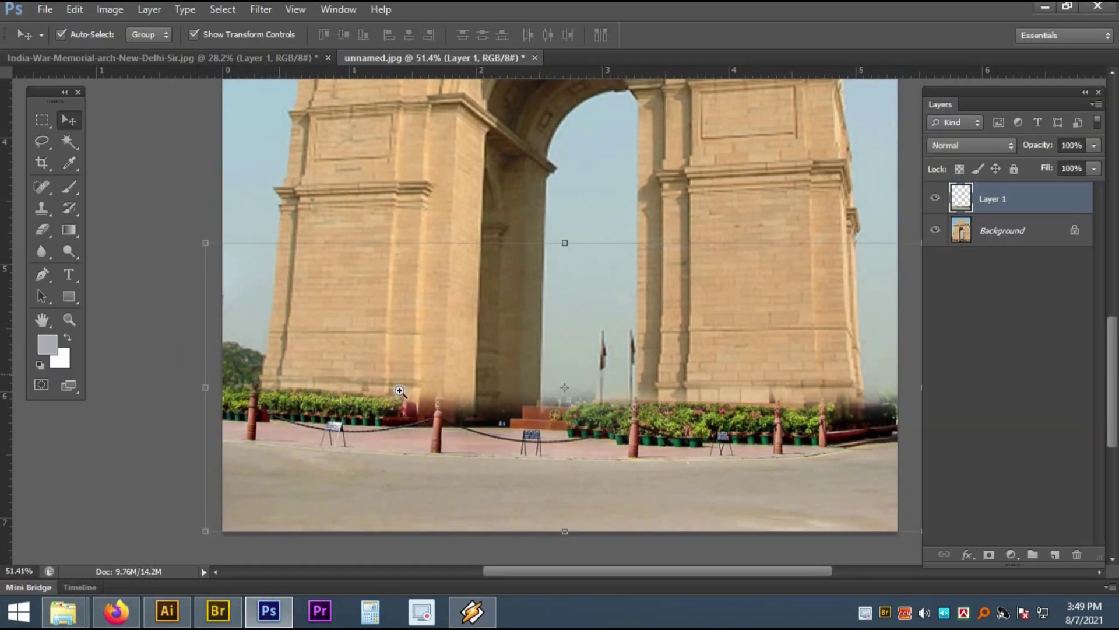
{"action": "scroll", "coordinate": [398, 389], "scroll_direction": "up", "scroll_amount": 5}
{"action": "scroll", "coordinate": [448, 425], "scroll_direction": "down", "scroll_amount": 1}
{"action": "key", "text": "3"}
{"action": "key", "text": "5"}
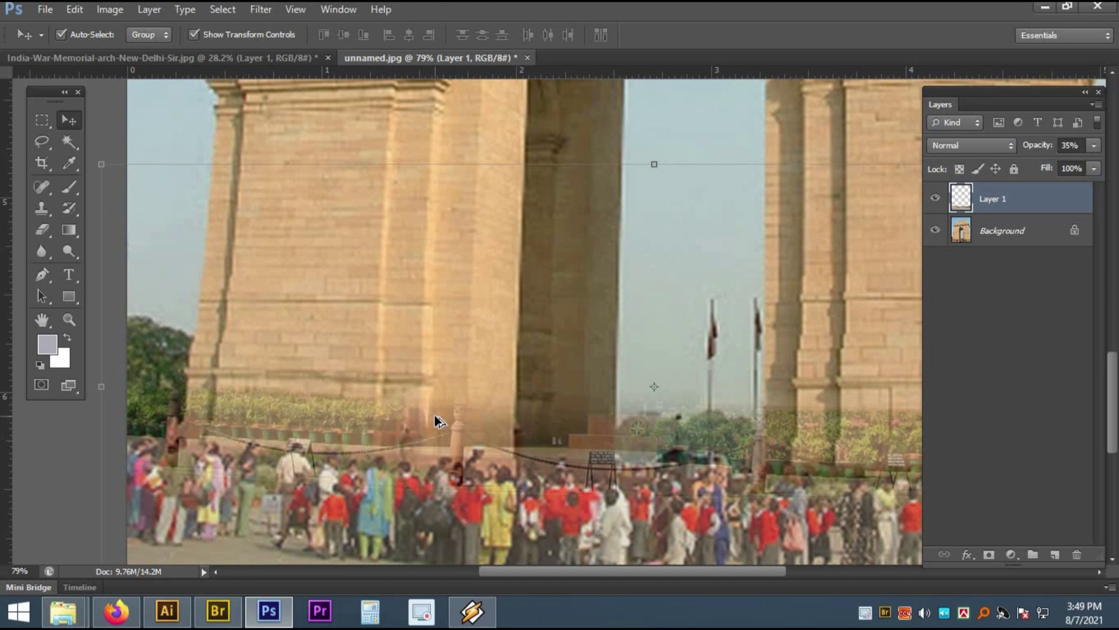
{"action": "key", "text": "0"}
{"action": "key", "text": "Tab"}
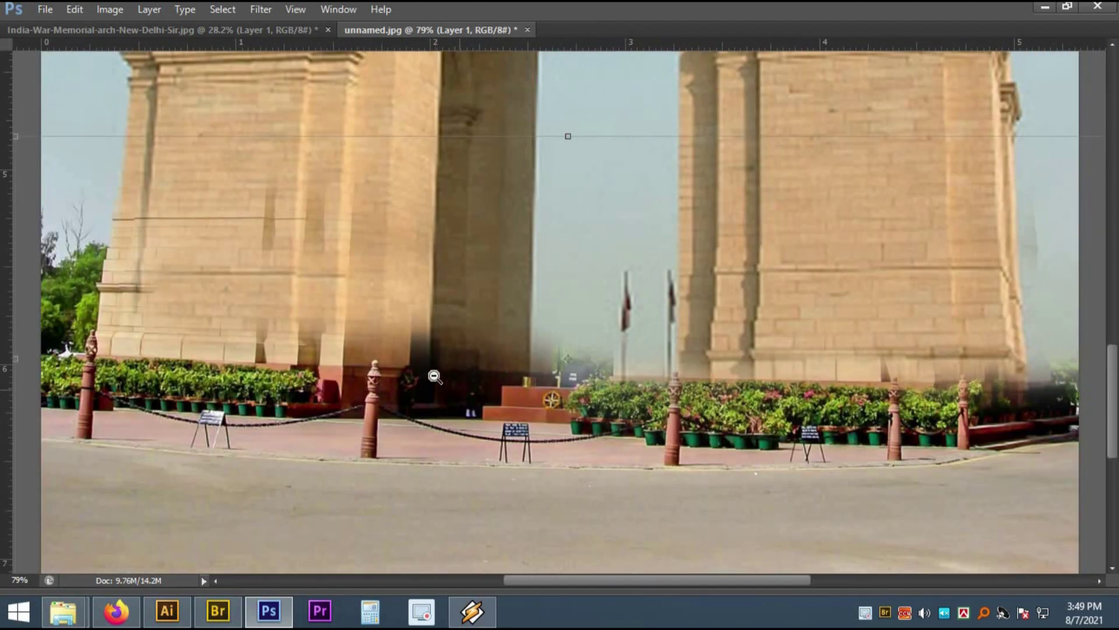
Scale Layer 1 up slightly from its lower right corner so the clean base extends past the picture's edge.
{"action": "scroll", "coordinate": [431, 376], "scroll_direction": "down", "scroll_amount": 2}
{"action": "key", "text": "Tab"}
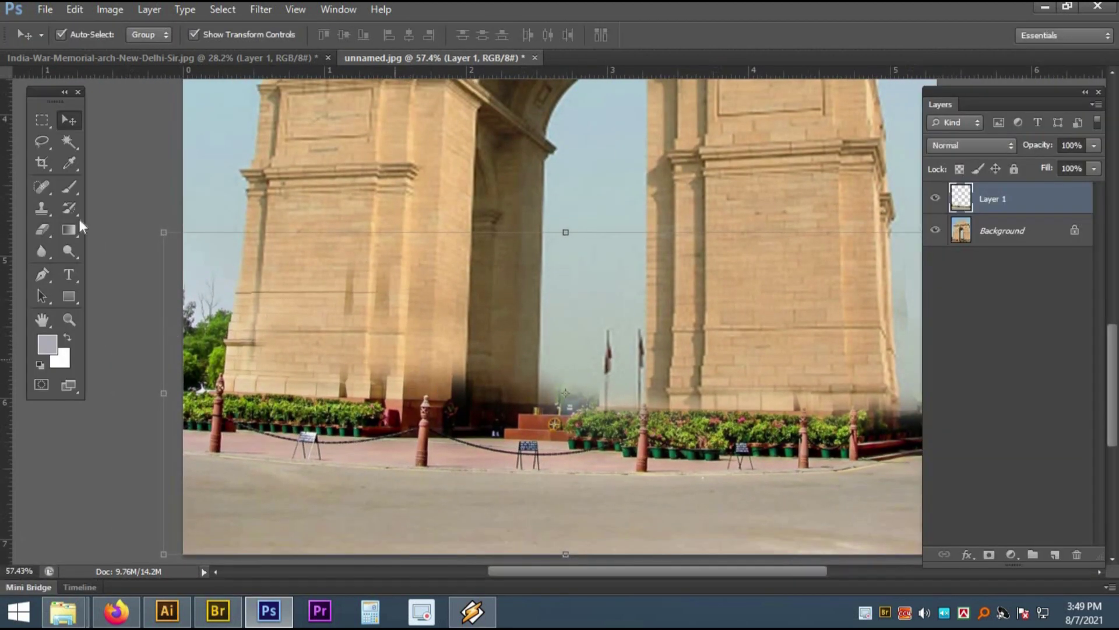
{"action": "left_click", "coordinate": [69, 190]}
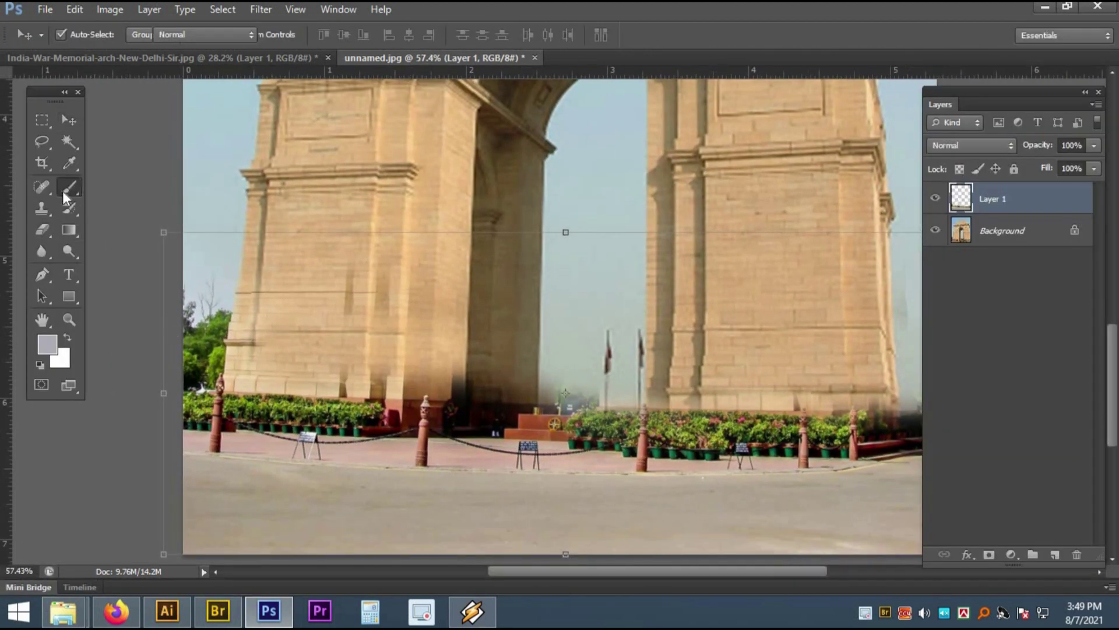
{"action": "left_click", "coordinate": [43, 230]}
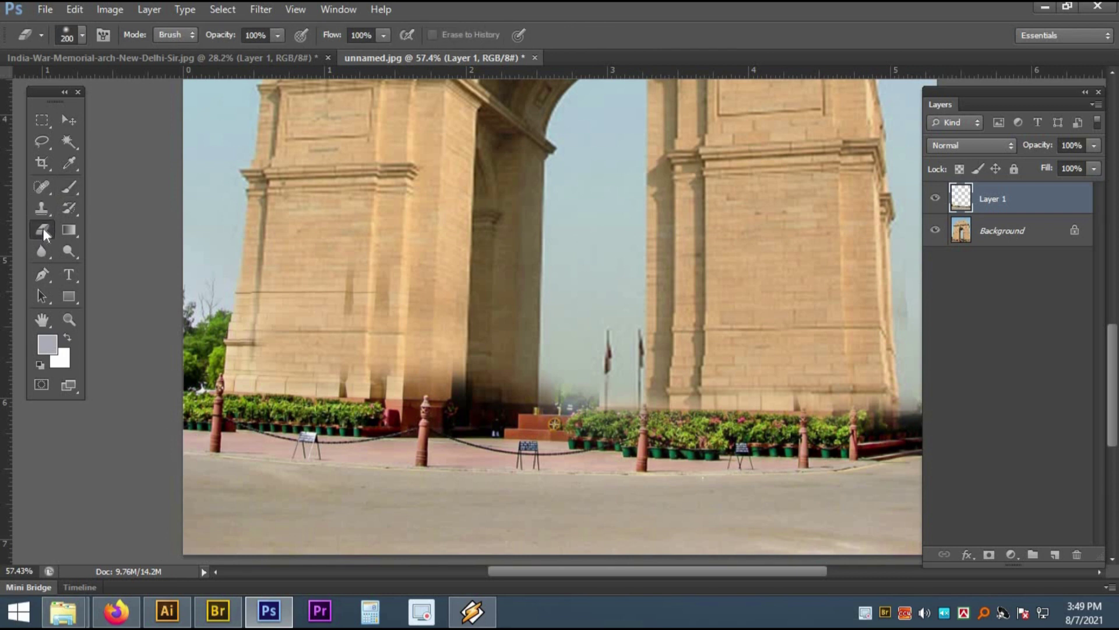
{"action": "left_click", "coordinate": [69, 120]}
{"action": "key", "text": "Tab"}
{"action": "left_click_drag", "start_coordinate": [963, 528], "coordinate": [997, 543]}
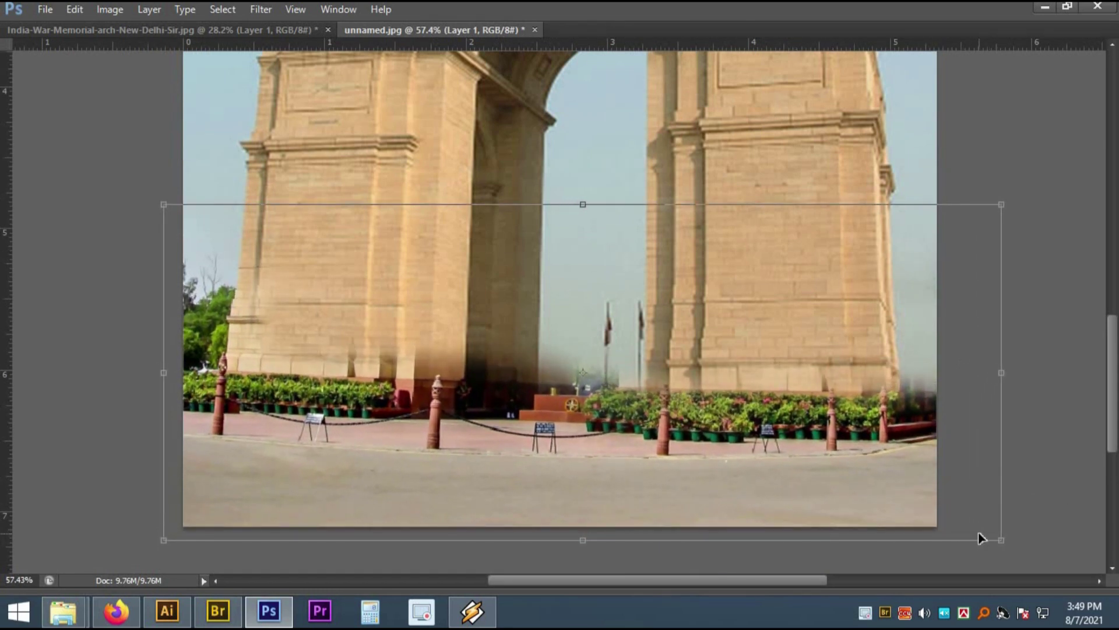
{"action": "left_click", "coordinate": [1050, 478]}
{"action": "scroll", "coordinate": [710, 408], "scroll_direction": "down", "scroll_amount": 5}
{"action": "scroll", "coordinate": [711, 409], "scroll_direction": "up", "scroll_amount": 2}
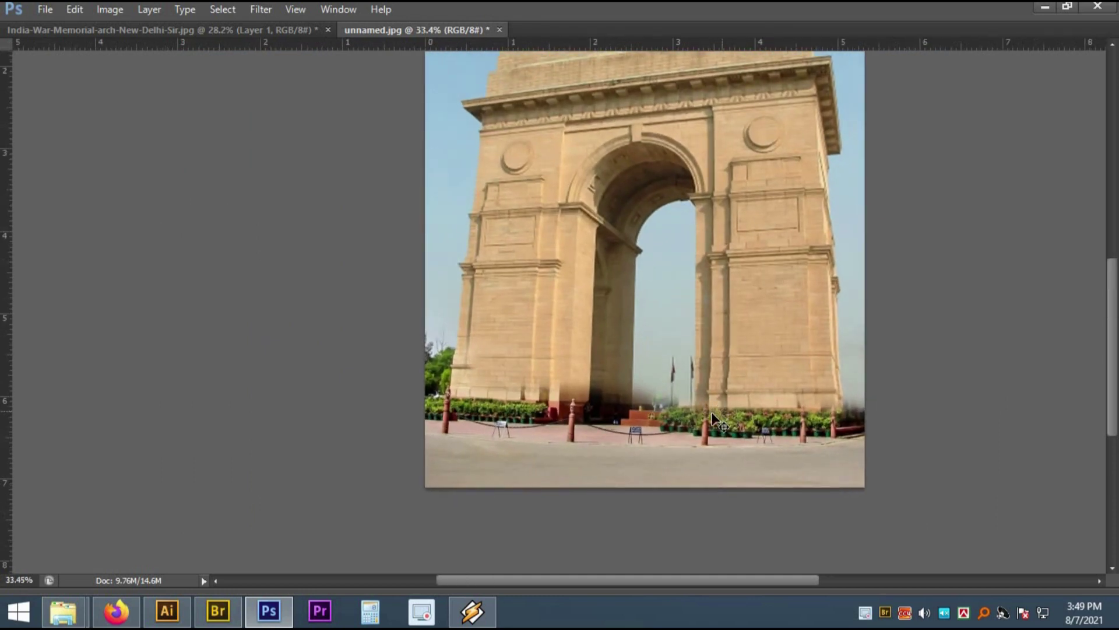
Erase the leftover treetops above the hedge at the left edge of Layer 1 with a 200 px eraser.
{"action": "key", "text": "Tab"}
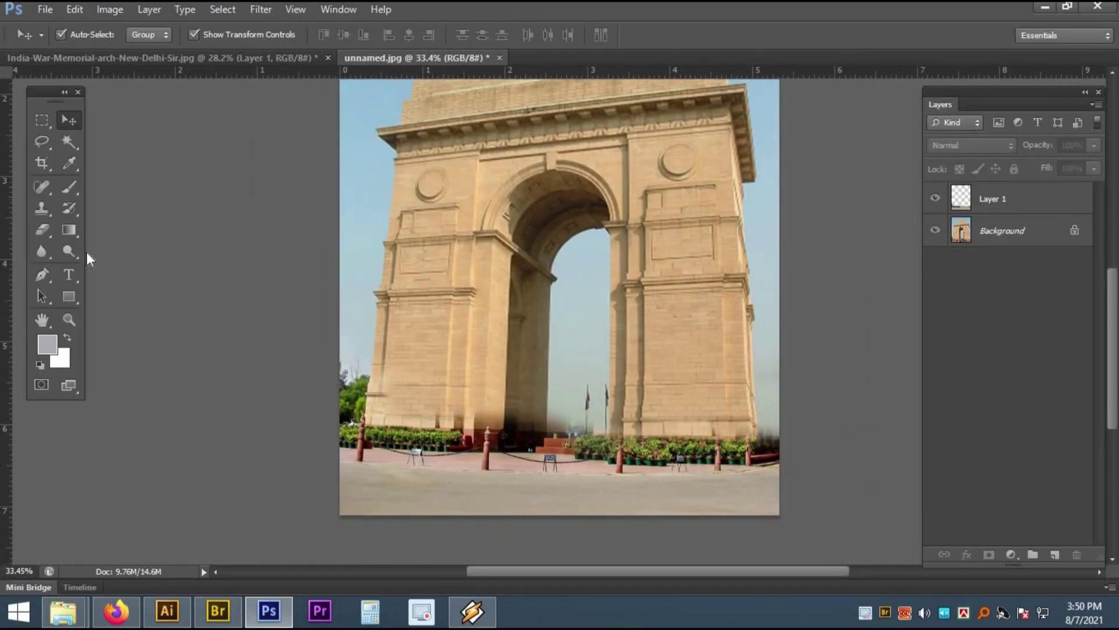
{"action": "left_click", "coordinate": [44, 228]}
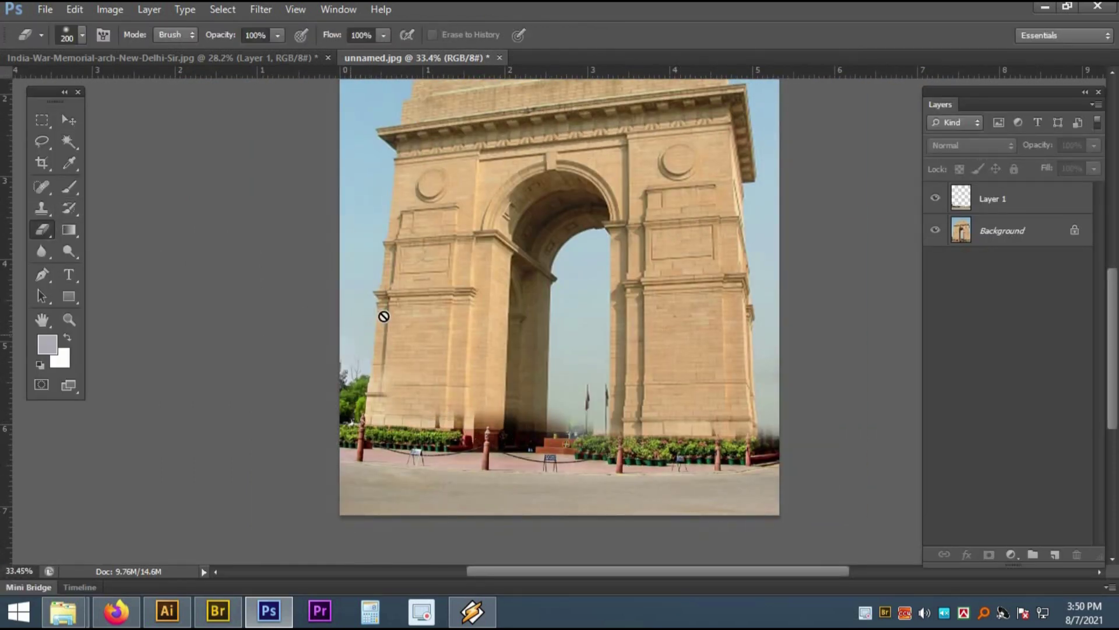
{"action": "left_click", "coordinate": [1040, 198]}
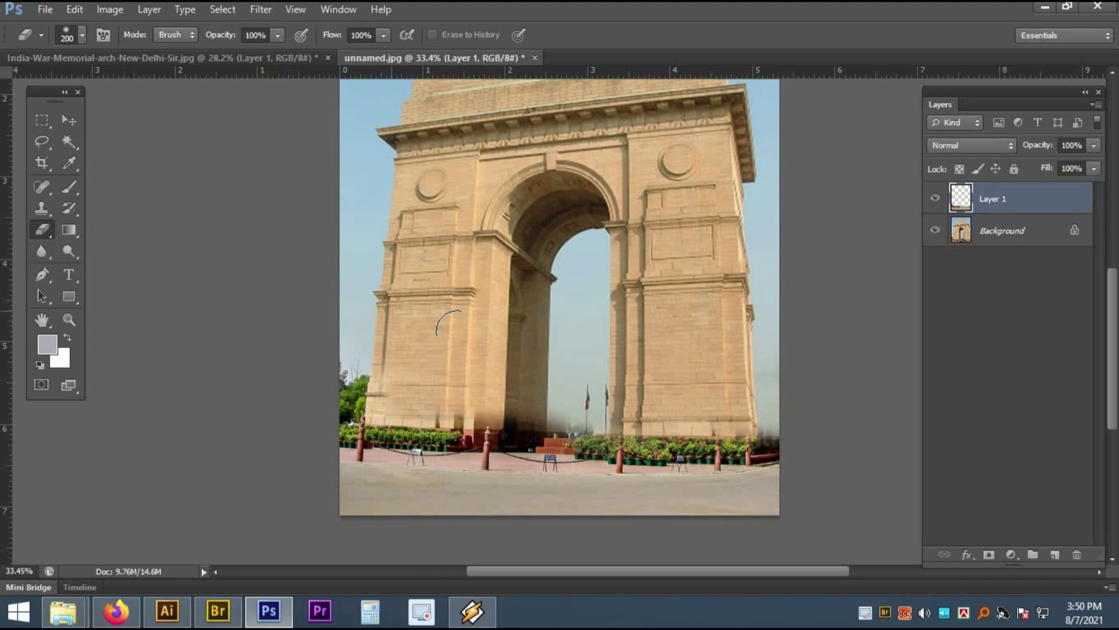
{"action": "left_click_drag", "start_coordinate": [392, 364], "coordinate": [345, 363]}
Soften Layer 1's blend across the inner pillar and arch opening with a 600 px eraser at 66% opacity and 52% flow.
{"action": "key", "text": "bracketright"}
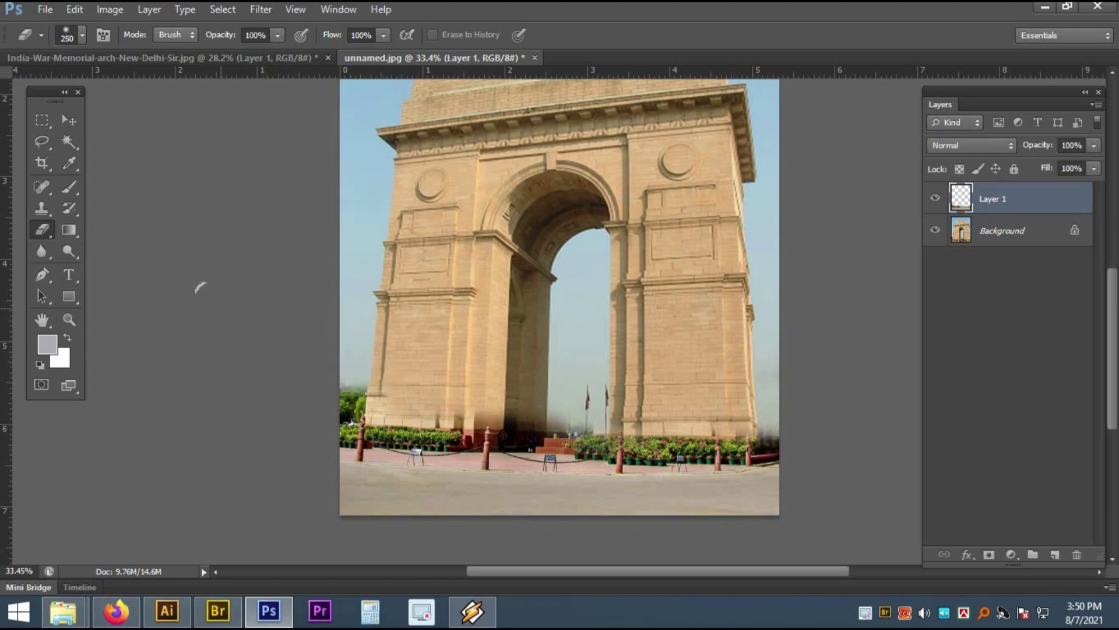
{"action": "left_click", "coordinate": [275, 36]}
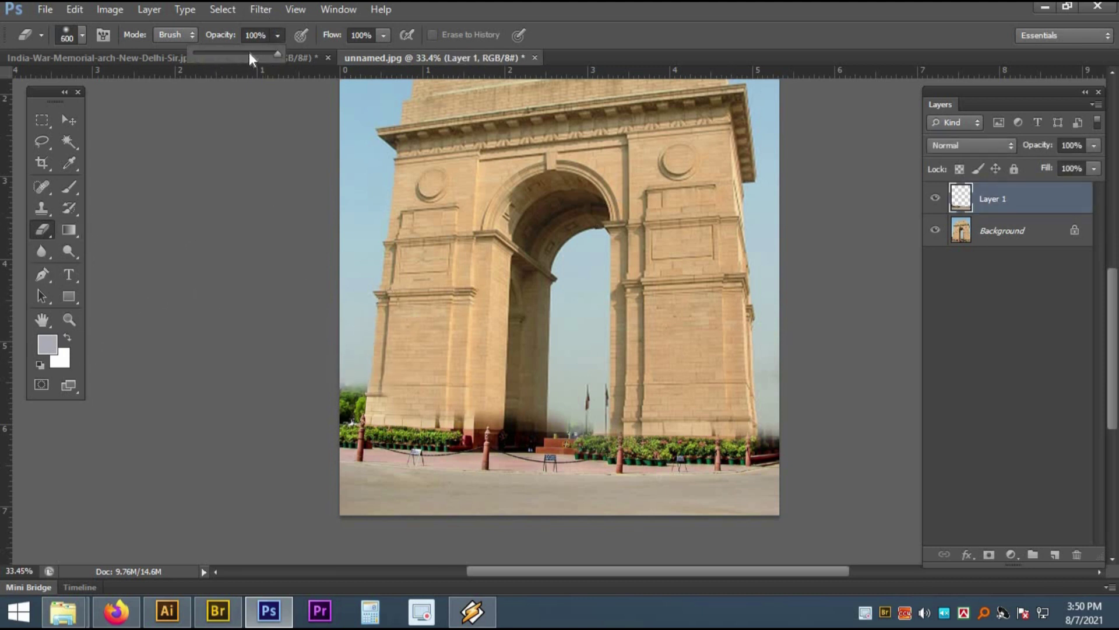
{"action": "left_click", "coordinate": [383, 36]}
{"action": "left_click", "coordinate": [385, 354]}
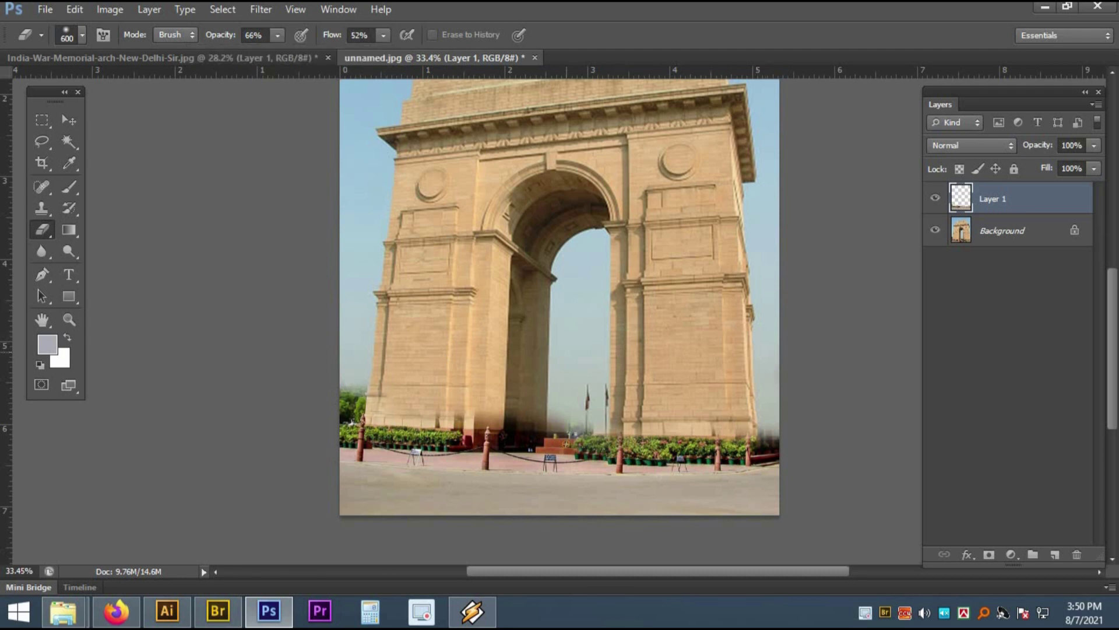
{"action": "left_click_drag", "start_coordinate": [556, 367], "coordinate": [485, 359]}
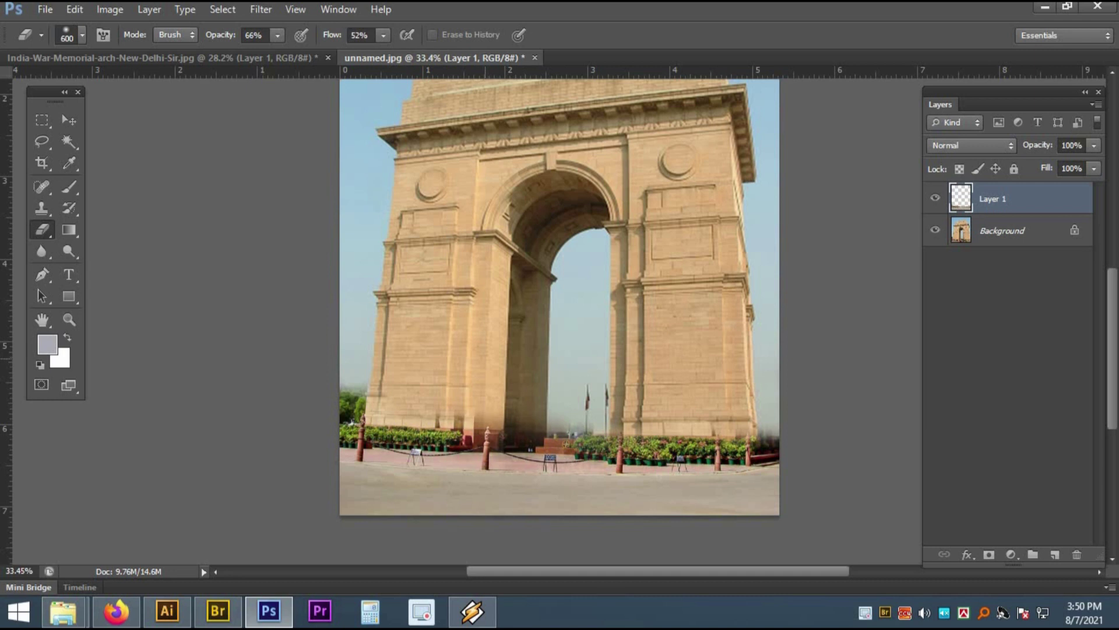
{"action": "left_click", "coordinate": [67, 120]}
Touch up the smudges on Layer 1 around the pillar bases with a 200 px eraser.
{"action": "scroll", "coordinate": [701, 313], "scroll_direction": "down", "scroll_amount": 3}
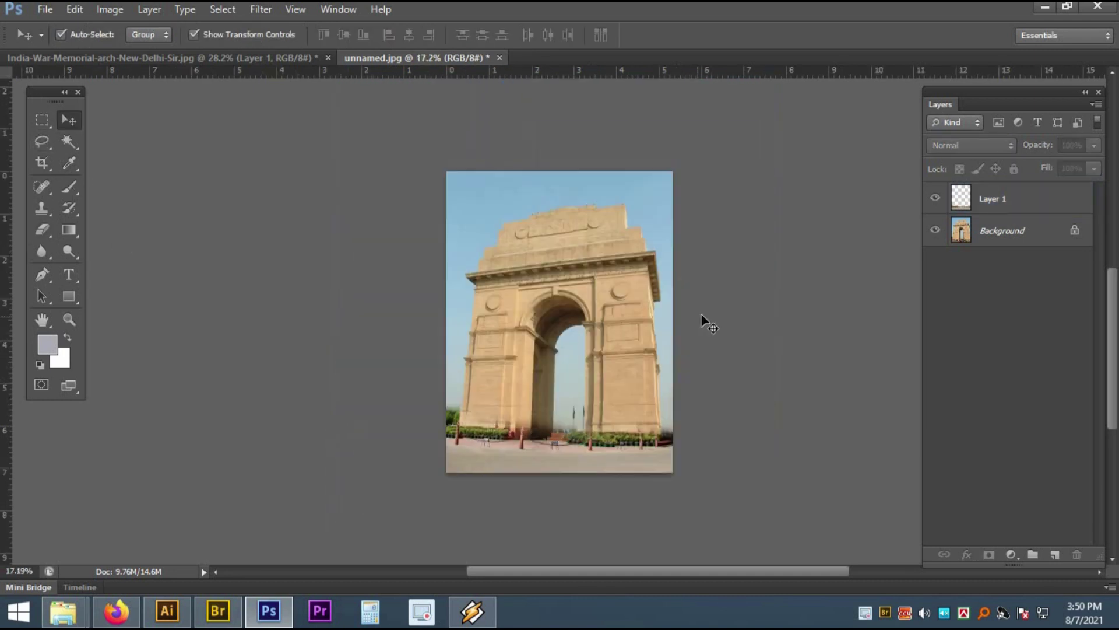
{"action": "scroll", "coordinate": [582, 447], "scroll_direction": "up", "scroll_amount": 5}
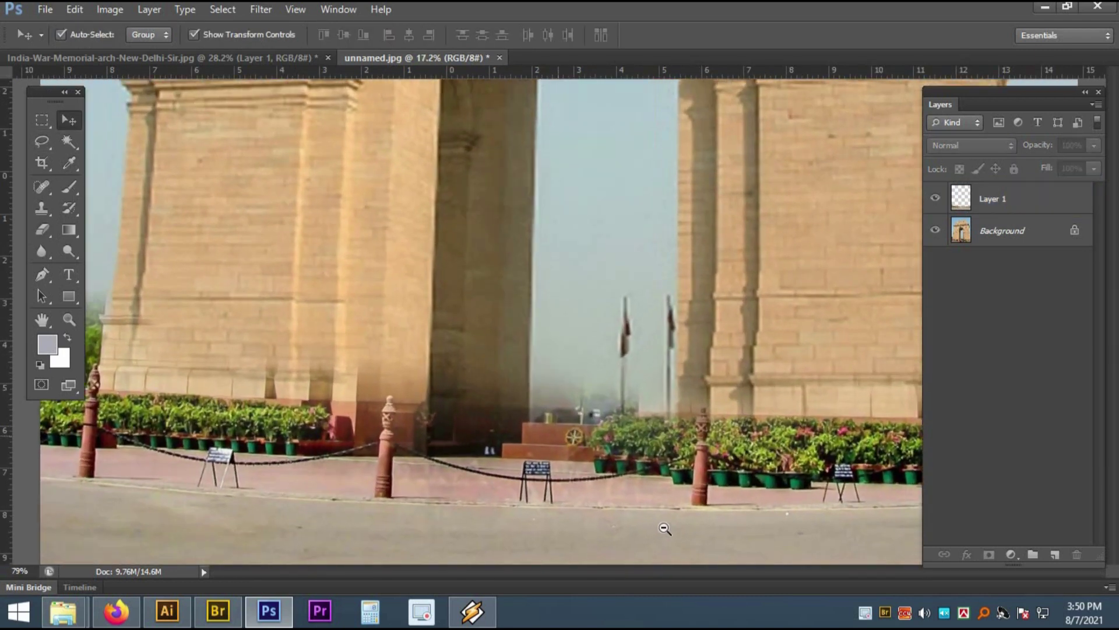
{"action": "left_click", "coordinate": [1022, 211]}
{"action": "left_click", "coordinate": [41, 230]}
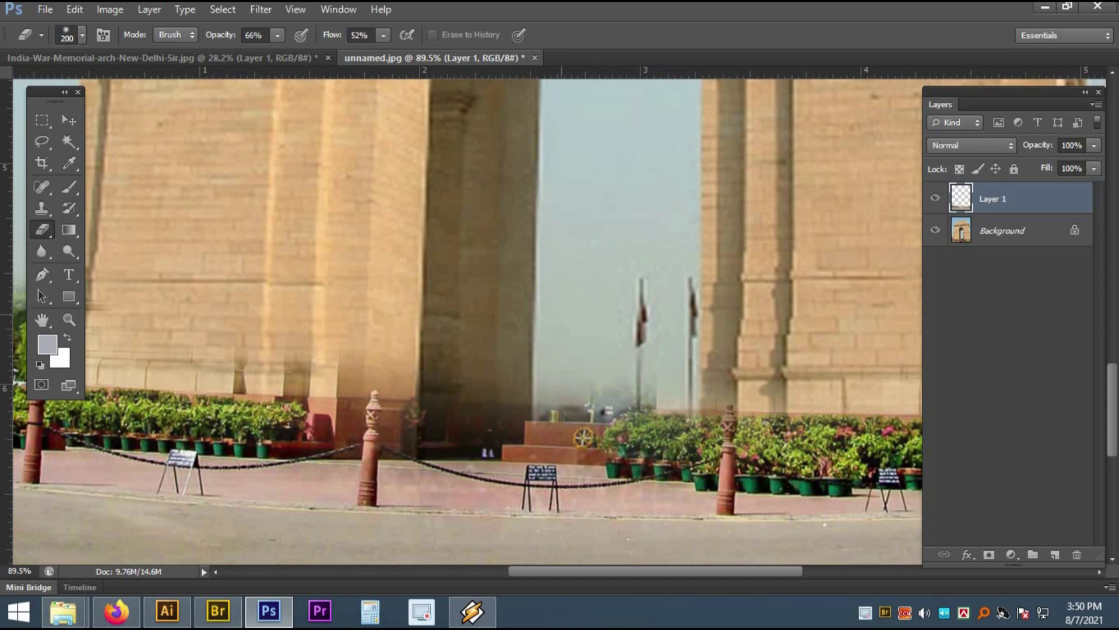
{"action": "left_click", "coordinate": [78, 124]}
Examine the whole blended picture, checking the transition between the monument and its new base.
{"action": "scroll", "coordinate": [602, 327], "scroll_direction": "down", "scroll_amount": 3}
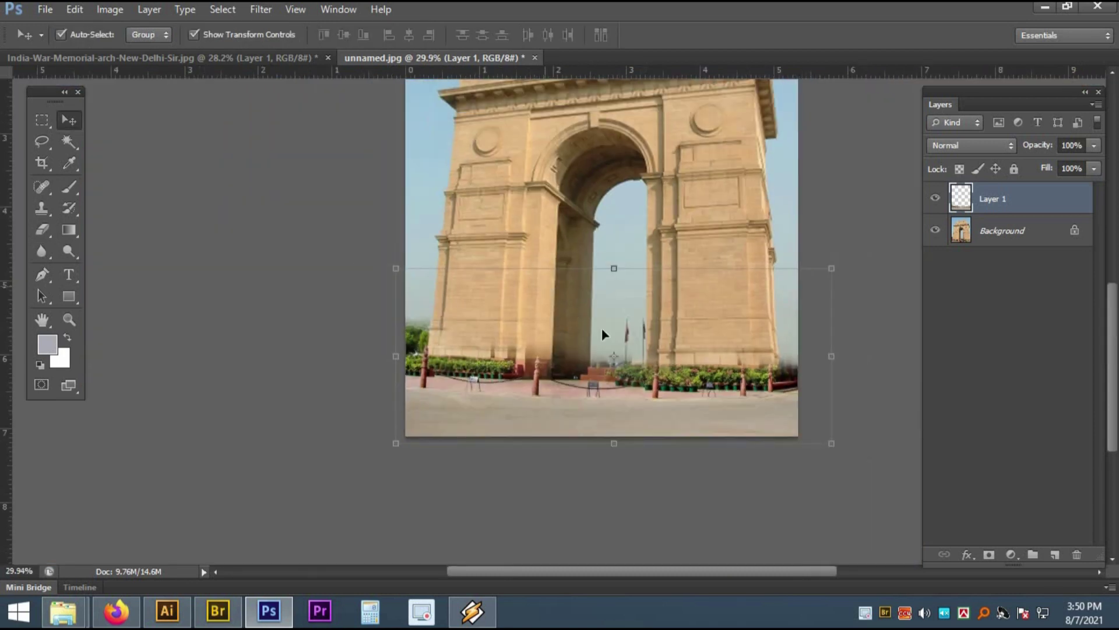
{"action": "key", "text": "Tab"}
{"action": "key", "text": "z"}
{"action": "left_click_drag", "start_coordinate": [580, 267], "coordinate": [533, 286]}
{"action": "mouse_move", "coordinate": [641, 369]}
{"action": "left_mouse_down"}
{"action": "mouse_move", "coordinate": [655, 375]}
{"action": "mouse_move", "coordinate": [632, 352]}
{"action": "left_mouse_up"}
{"action": "key", "text": "Tab"}
{"action": "left_click_drag", "start_coordinate": [570, 201], "coordinate": [588, 277]}
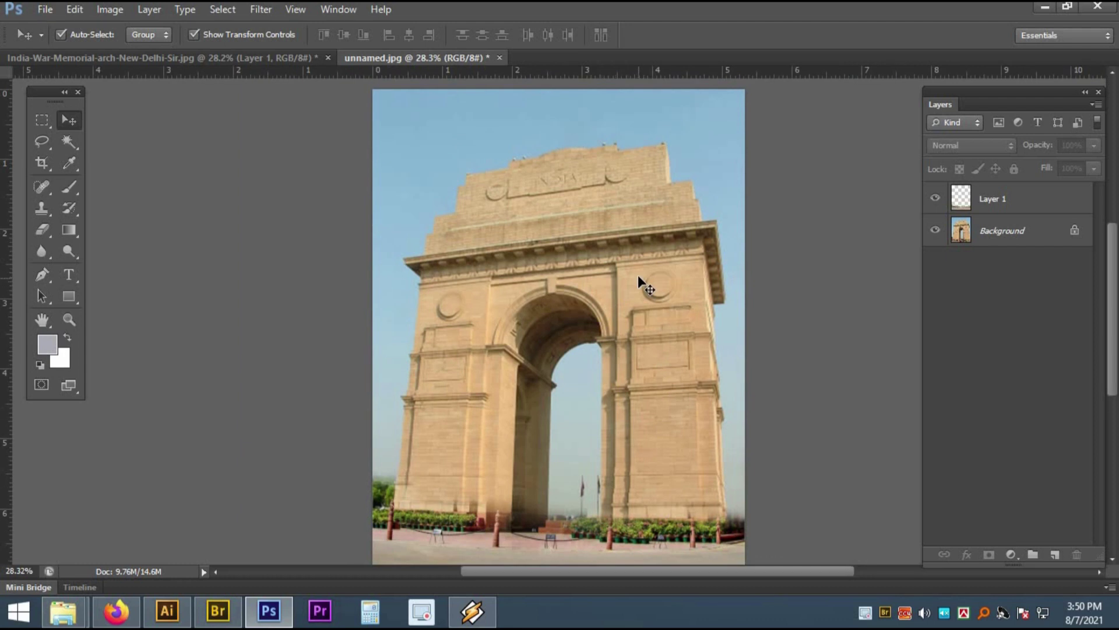
Merge Layer 1 with the Background and convert the result into a regular layer named Layer 0.
{"action": "left_click", "coordinate": [992, 233]}
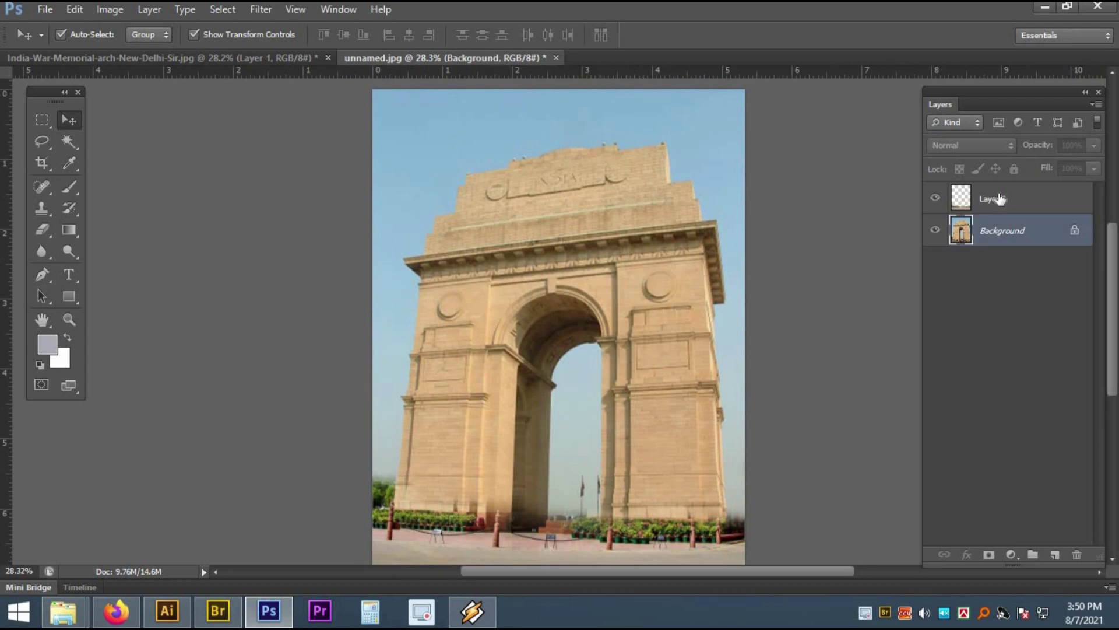
{"action": "left_click", "coordinate": [993, 198], "text": "shift"}
{"action": "key", "text": "ctrl+e"}
{"action": "double_click", "coordinate": [1038, 204]}
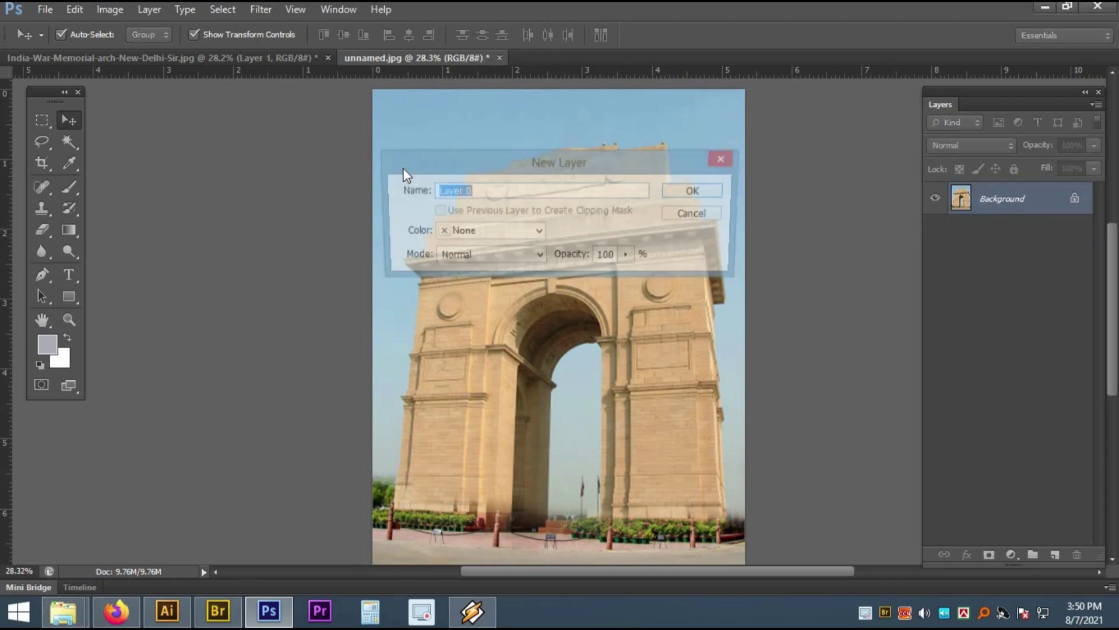
{"action": "key", "text": "Return"}
Apply a Brightness/Contrast adjustment to Layer 0, fine-tuning the brightness and raising the contrast.
{"action": "left_click", "coordinate": [110, 10]}
{"action": "mouse_move", "coordinate": [233, 54]}
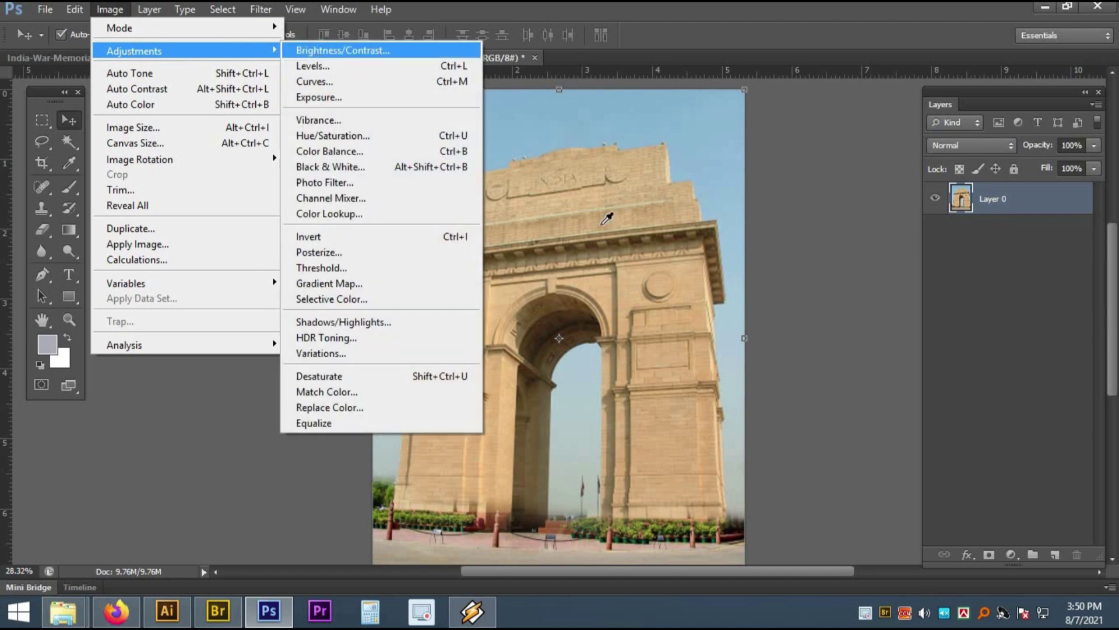
{"action": "left_click", "coordinate": [343, 47]}
{"action": "left_click_drag", "start_coordinate": [831, 327], "coordinate": [812, 329]}
{"action": "left_click_drag", "start_coordinate": [837, 369], "coordinate": [860, 365]}
{"action": "left_click_drag", "start_coordinate": [813, 331], "coordinate": [810, 327]}
{"action": "key", "text": "Return"}
{"action": "key", "text": "v"}
Apply Selective Color to the Reds of Layer 0 with Magenta +100%, Yellow +100% and Black +41%.
{"action": "left_click", "coordinate": [110, 11]}
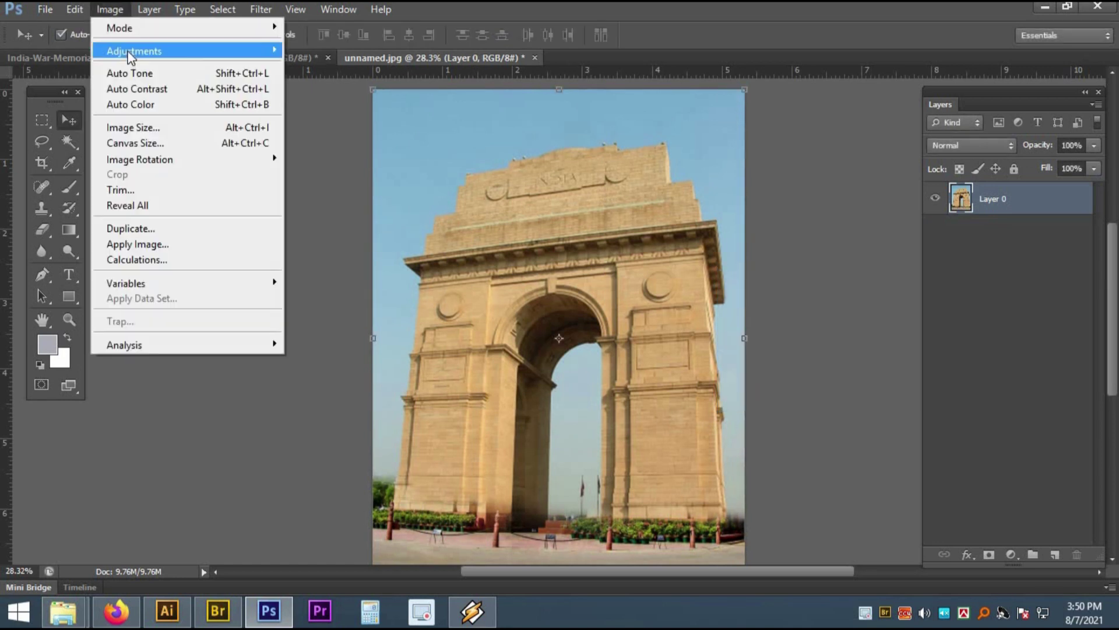
{"action": "mouse_move", "coordinate": [175, 52]}
{"action": "left_click", "coordinate": [332, 299]}
{"action": "left_click", "coordinate": [828, 231]}
{"action": "left_click", "coordinate": [793, 252]}
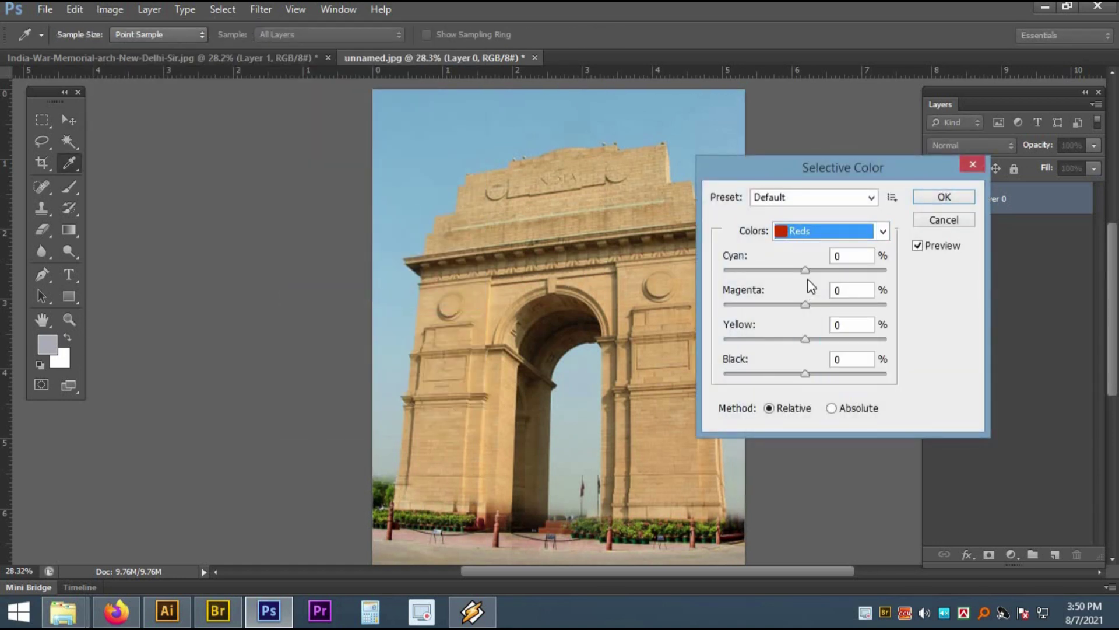
{"action": "left_click", "coordinate": [838, 304]}
{"action": "left_click", "coordinate": [871, 339]}
{"action": "left_click_drag", "start_coordinate": [849, 305], "coordinate": [882, 304]}
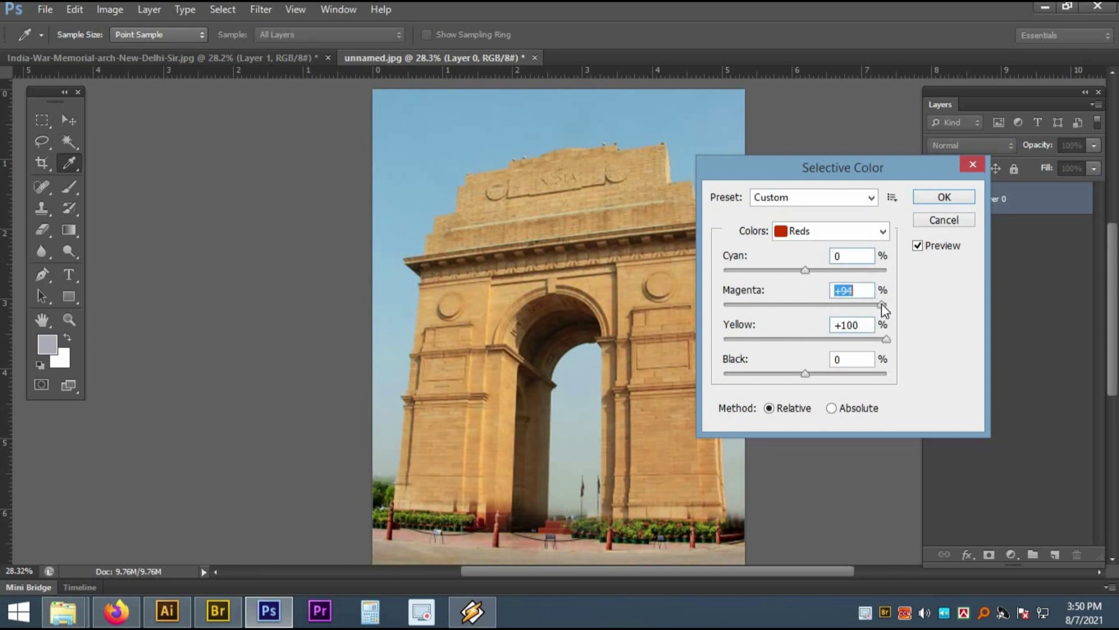
{"action": "left_click_drag", "start_coordinate": [849, 376], "coordinate": [839, 376]}
{"action": "key", "text": "ctrl"}
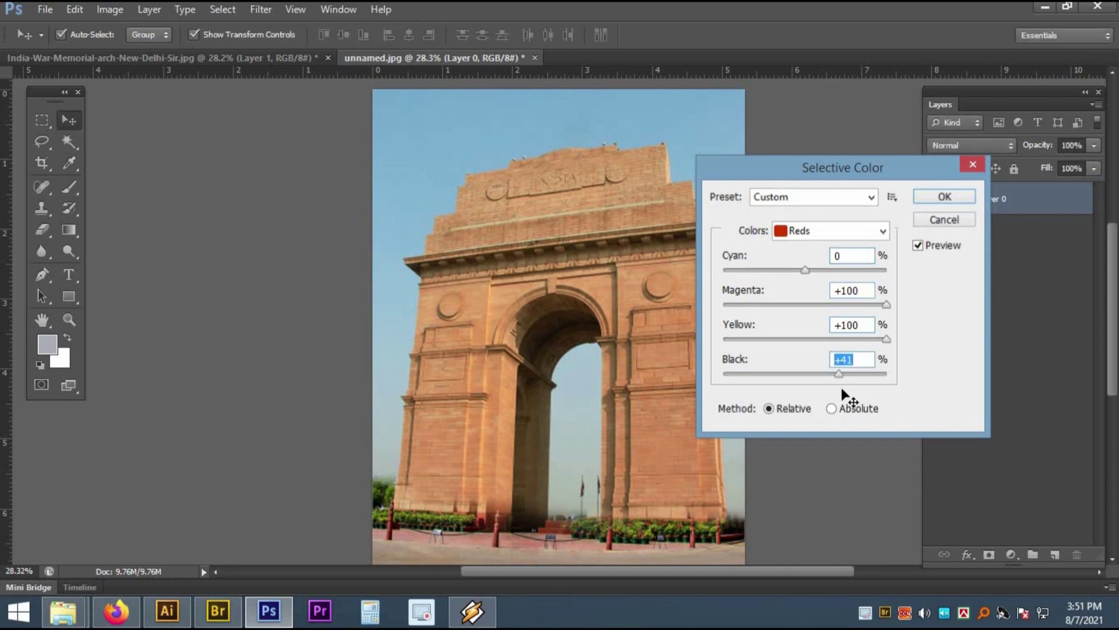
{"action": "key", "text": "Return"}
{"action": "left_click", "coordinate": [804, 385]}
Deepen the sky with Selective Color on the Cyans of Layer 0, using Cyan +100% and Magenta +84%.
{"action": "key", "text": "Tab"}
{"action": "scroll", "coordinate": [623, 348], "scroll_direction": "down", "scroll_amount": 3}
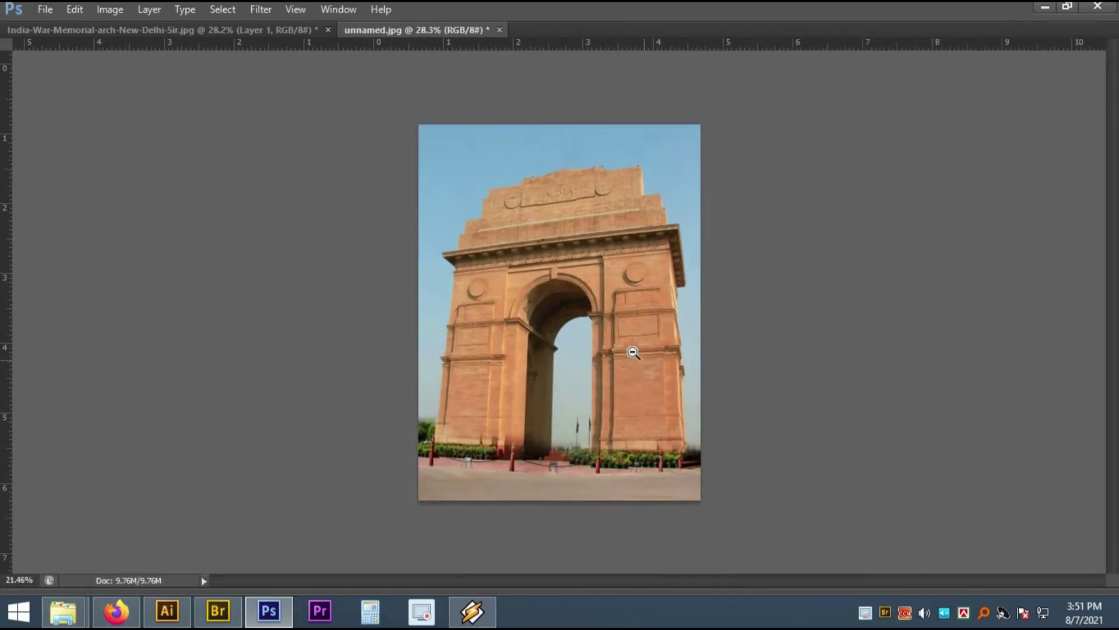
{"action": "scroll", "coordinate": [633, 352], "scroll_direction": "up", "scroll_amount": 1}
{"action": "key", "text": "Tab"}
{"action": "left_click", "coordinate": [110, 9]}
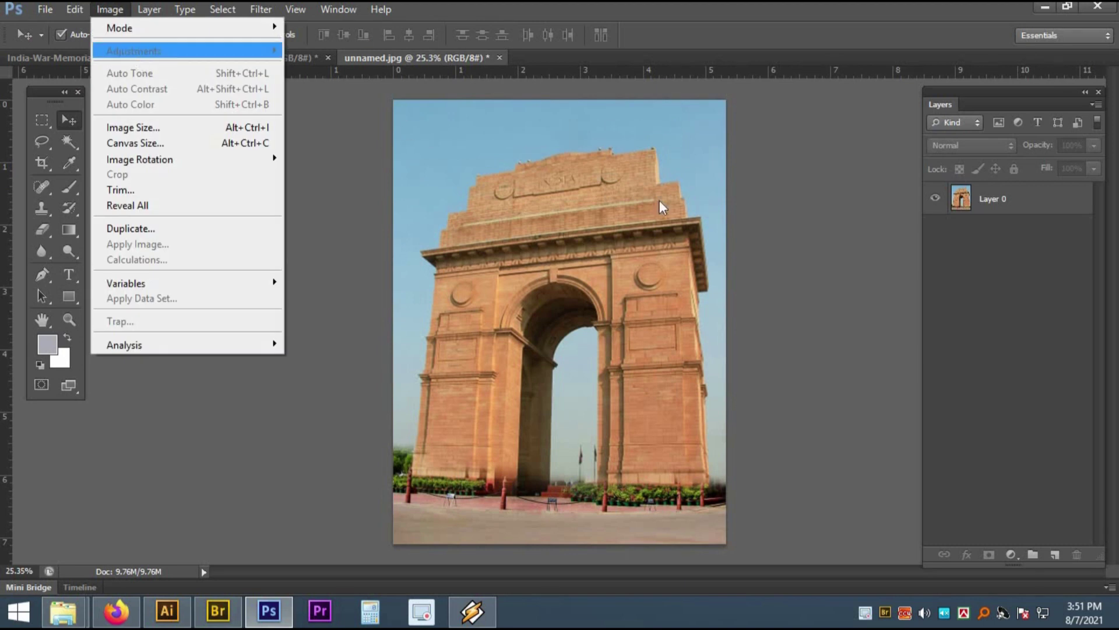
{"action": "left_click", "coordinate": [584, 204]}
{"action": "left_click", "coordinate": [997, 199]}
{"action": "left_click", "coordinate": [110, 9]}
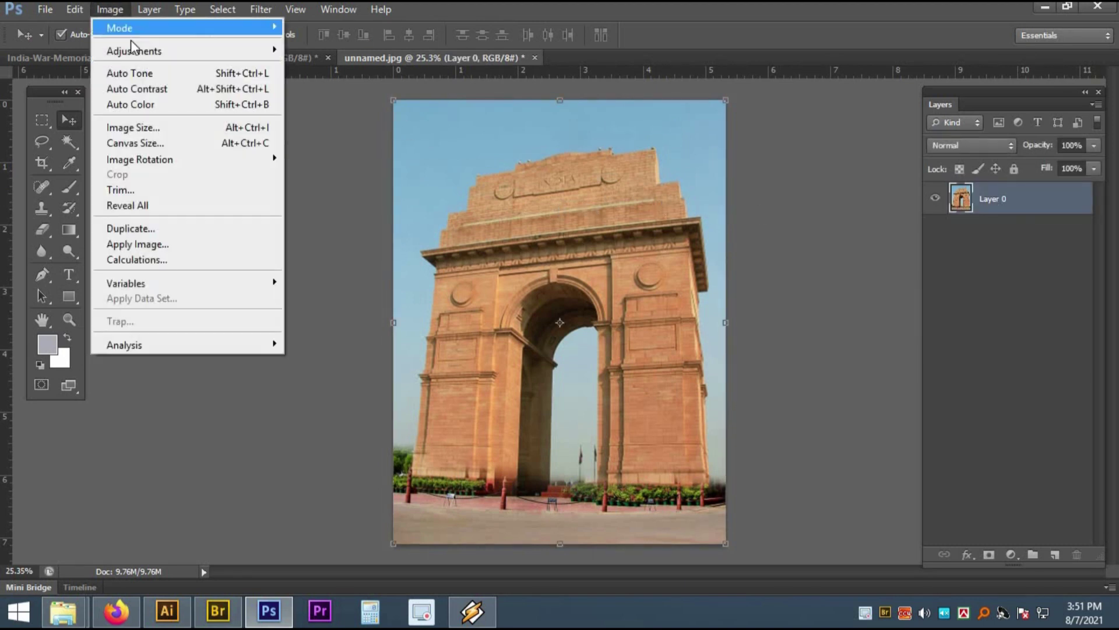
{"action": "mouse_move", "coordinate": [145, 50]}
{"action": "left_click", "coordinate": [414, 299]}
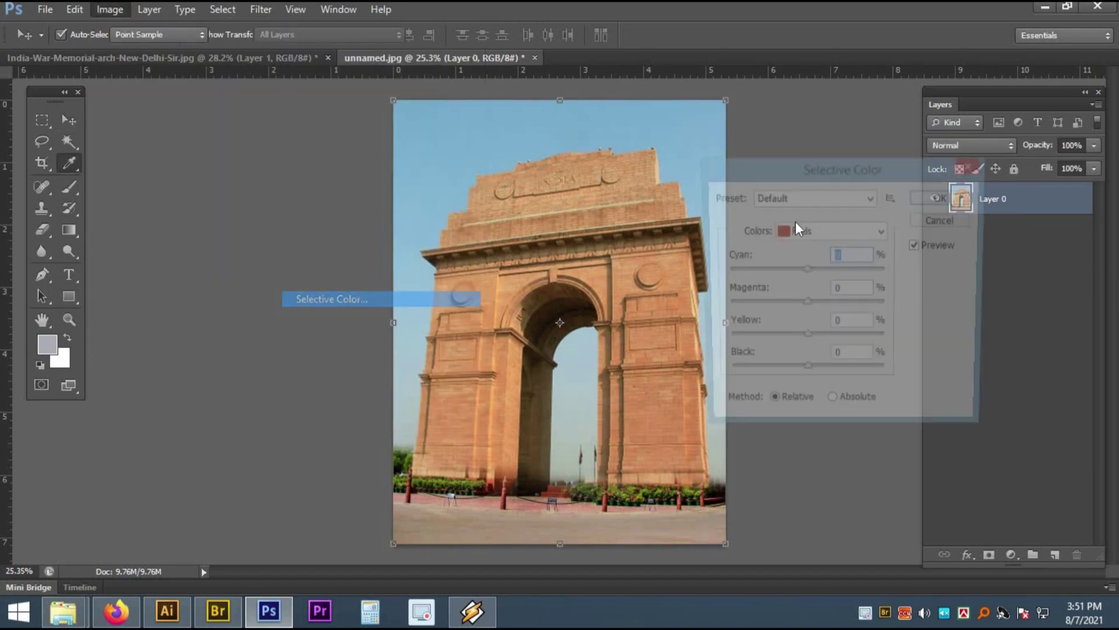
{"action": "left_click", "coordinate": [844, 238]}
{"action": "left_click", "coordinate": [808, 296]}
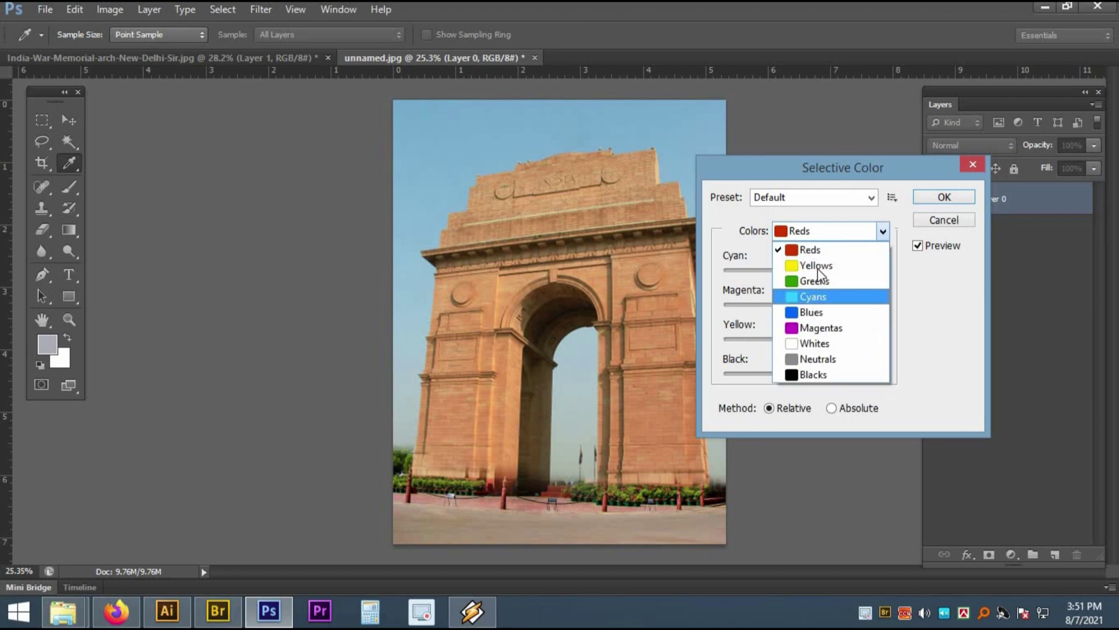
{"action": "left_click_drag", "start_coordinate": [838, 273], "coordinate": [880, 306]}
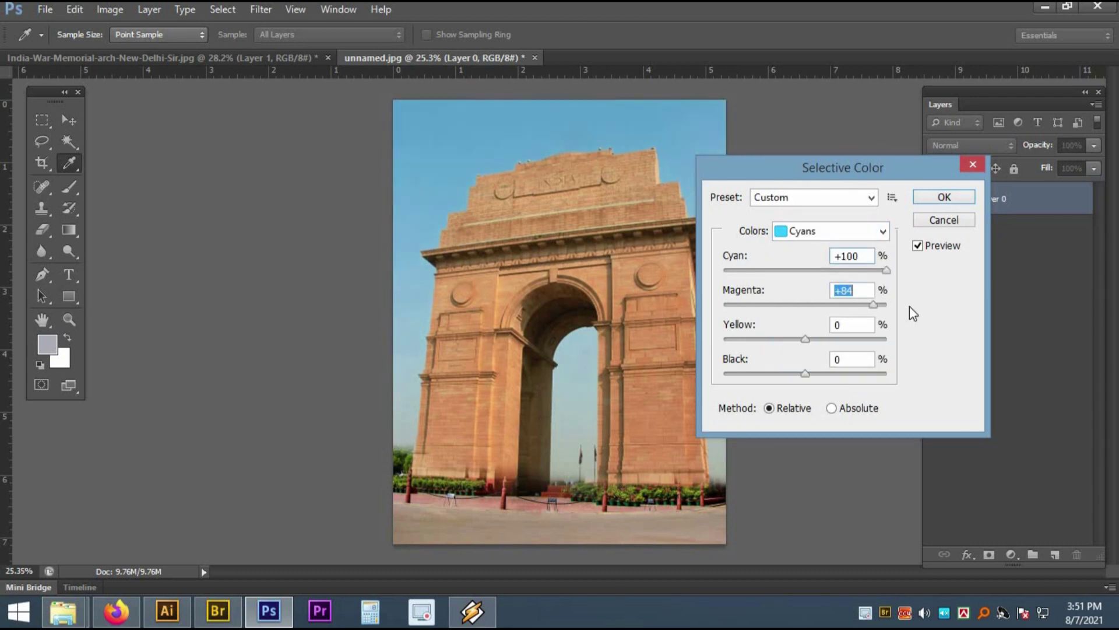
{"action": "left_click", "coordinate": [944, 201]}
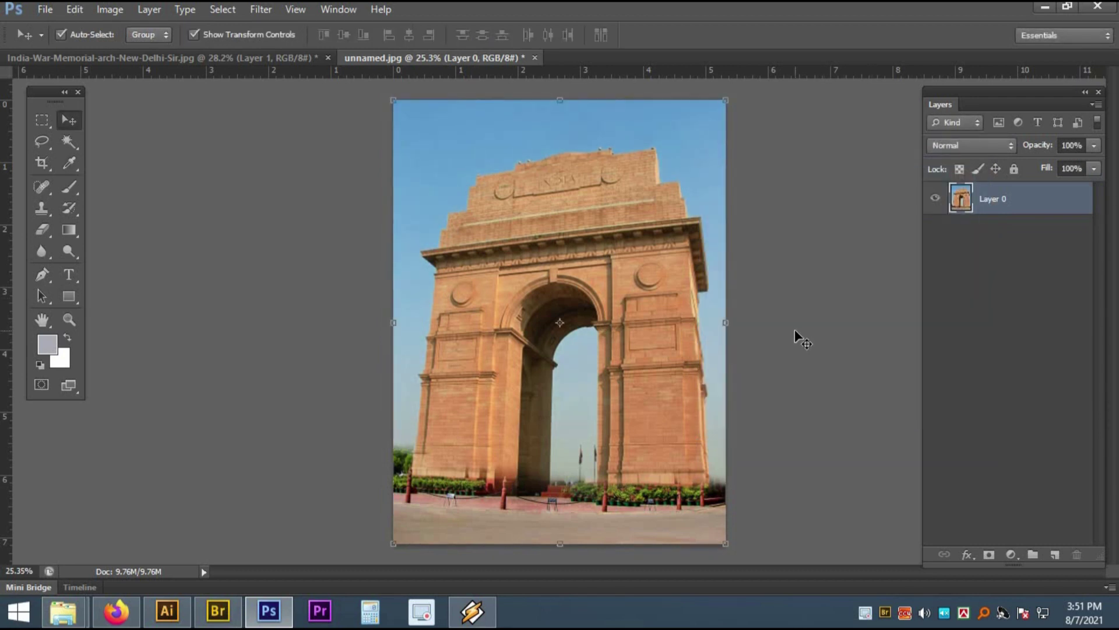
Intensify the plants with Selective Color on the Greens of Layer 0, using Cyan +100% and Yellow +100%.
{"action": "left_click", "coordinate": [795, 328]}
{"action": "left_click", "coordinate": [745, 310], "text": "alt"}
{"action": "scroll", "coordinate": [745, 310], "scroll_direction": "up", "scroll_amount": 2}
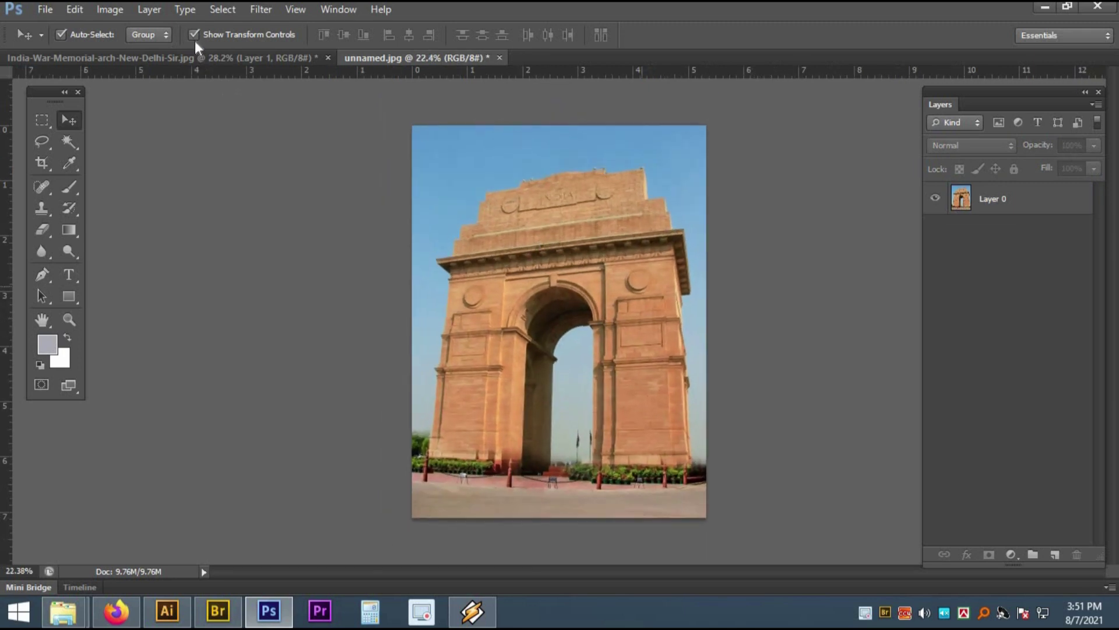
{"action": "left_click", "coordinate": [99, 11]}
{"action": "left_click", "coordinate": [985, 199]}
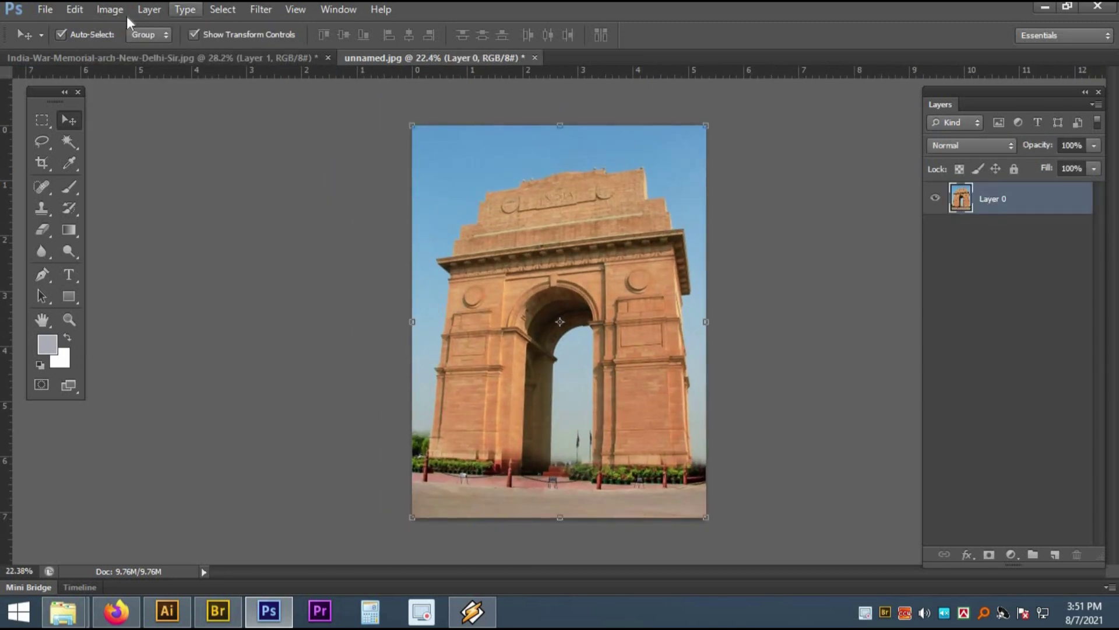
{"action": "left_click", "coordinate": [122, 10]}
{"action": "mouse_move", "coordinate": [133, 53]}
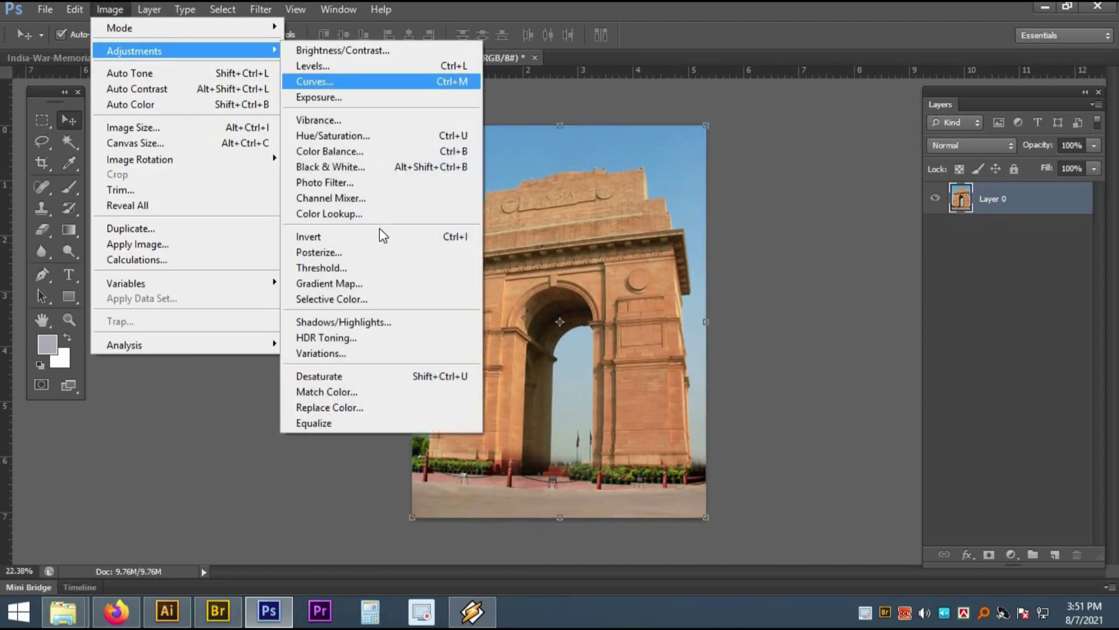
{"action": "left_click", "coordinate": [387, 298]}
{"action": "left_click", "coordinate": [851, 230]}
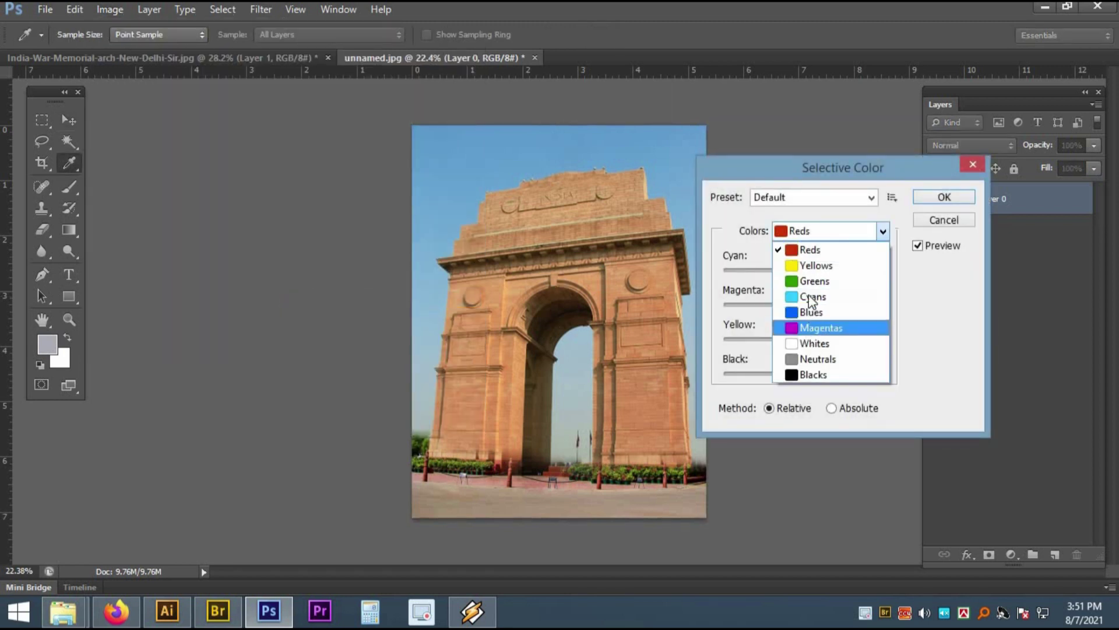
{"action": "left_click", "coordinate": [815, 268]}
{"action": "left_click_drag", "start_coordinate": [814, 270], "coordinate": [898, 271]}
{"action": "left_click_drag", "start_coordinate": [823, 338], "coordinate": [886, 343]}
{"action": "left_click_drag", "start_coordinate": [550, 349], "coordinate": [956, 347]}
{"action": "left_click_drag", "start_coordinate": [885, 270], "coordinate": [967, 245]}
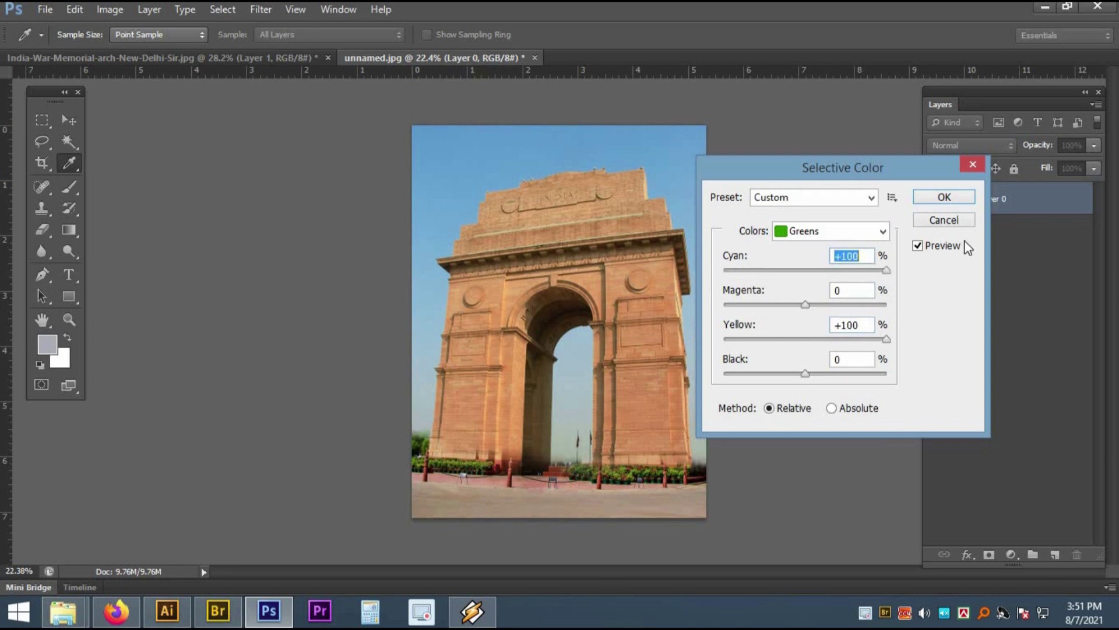
{"action": "left_click", "coordinate": [949, 202]}
Start saving the finished India Gate picture as a new file.
{"action": "scroll", "coordinate": [669, 285], "scroll_direction": "down", "scroll_amount": 4}
{"action": "scroll", "coordinate": [669, 284], "scroll_direction": "up", "scroll_amount": 4}
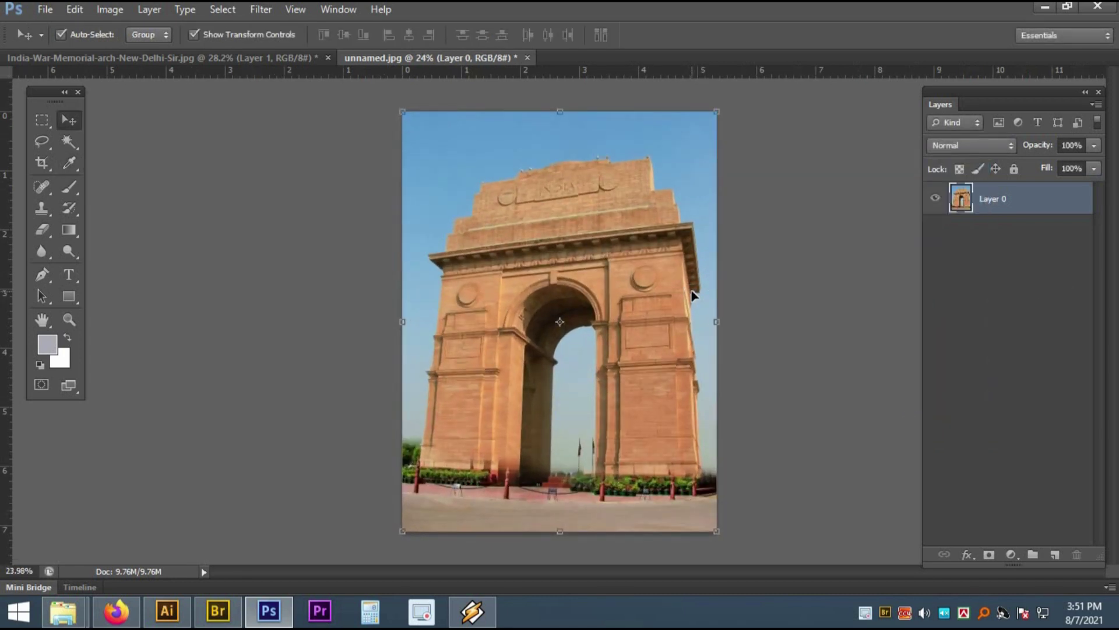
{"action": "left_click", "coordinate": [45, 9]}
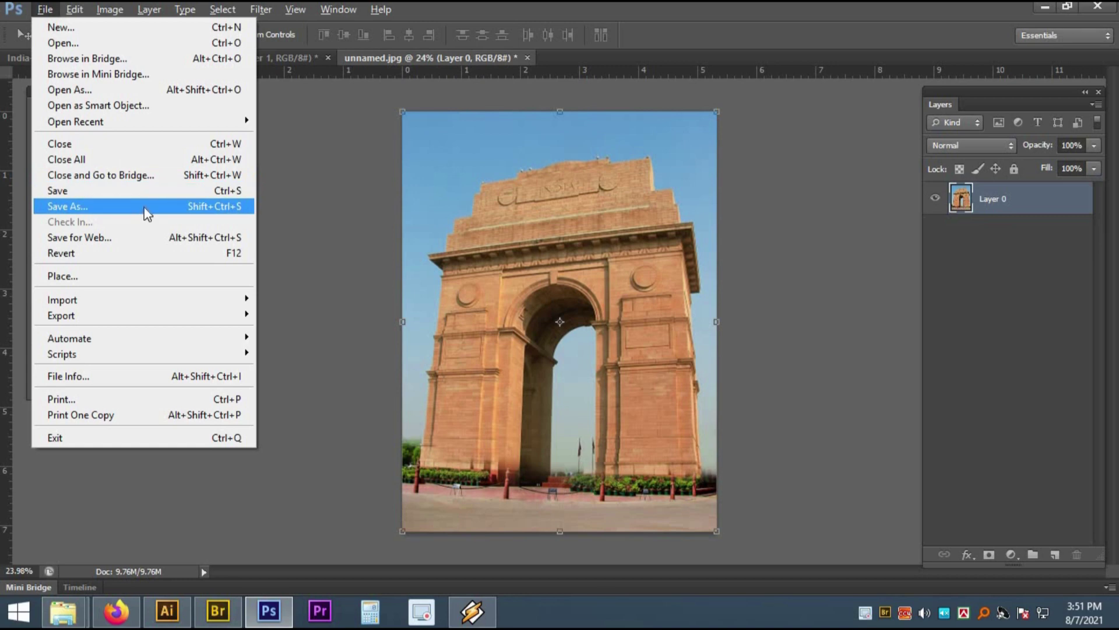